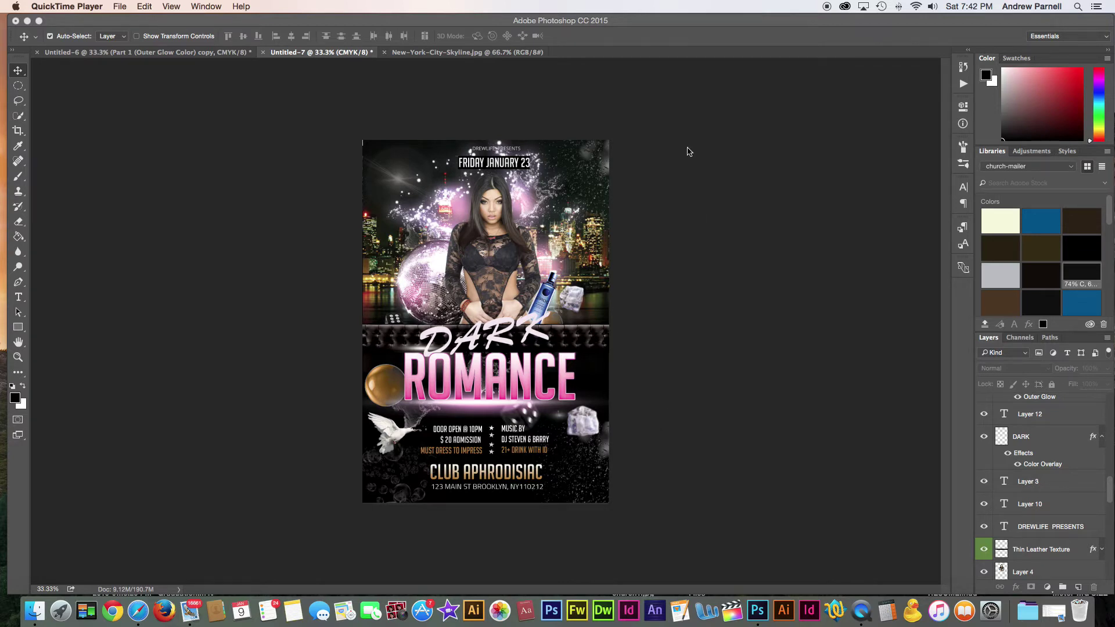
# Preview the New York skyline and finished Dark Romance flyer, then show the Untitled-6 cut-out collage
pyautogui.click(456, 53)
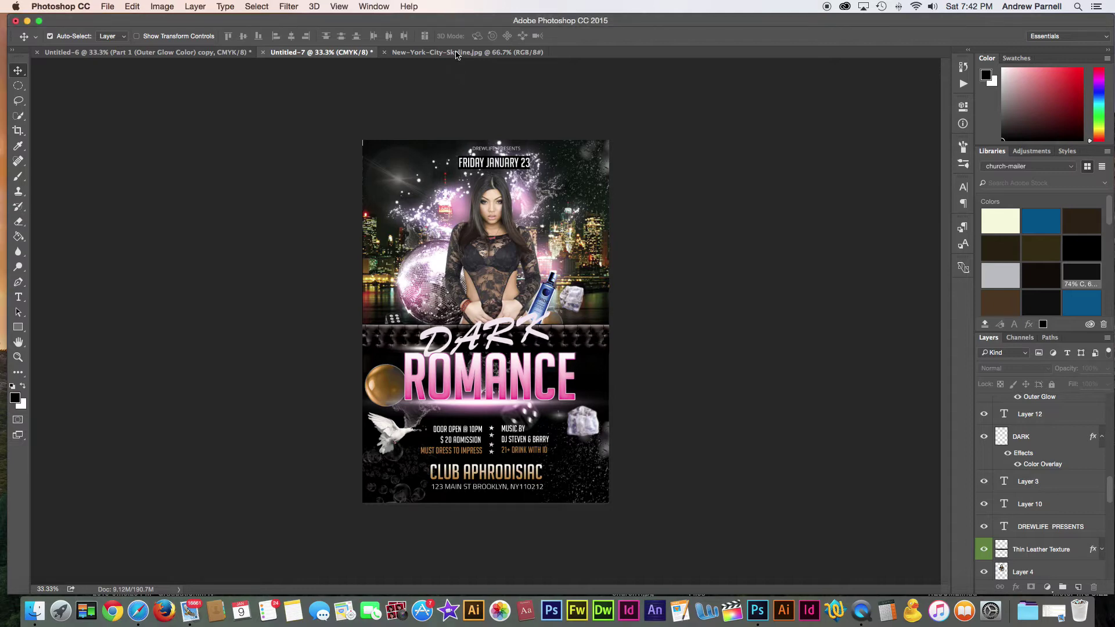
pyautogui.click(457, 54)
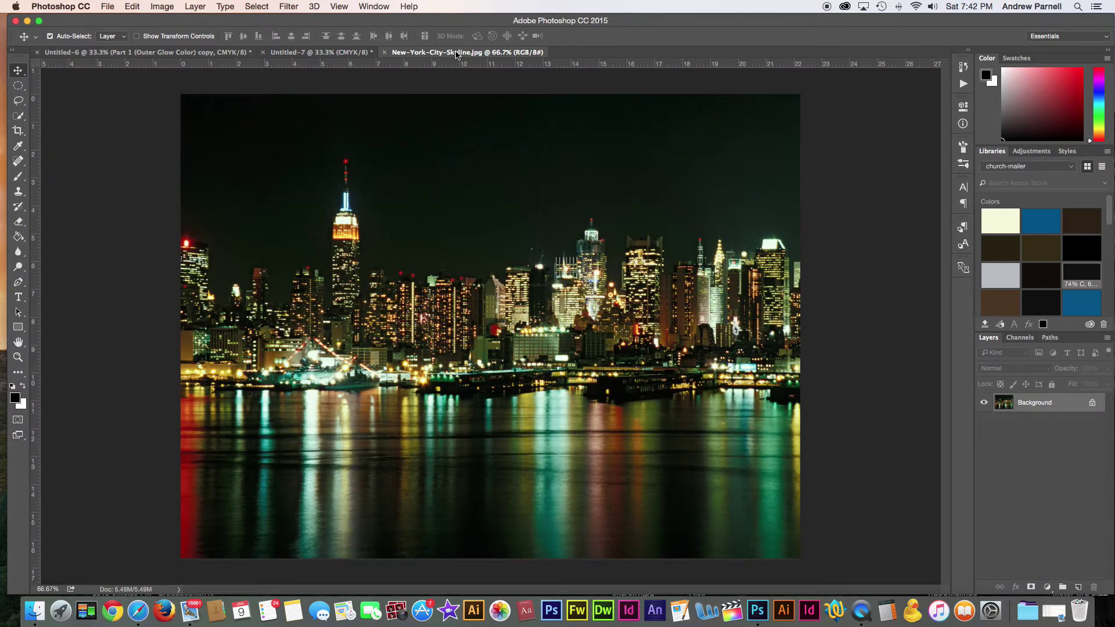
pyautogui.click(346, 54)
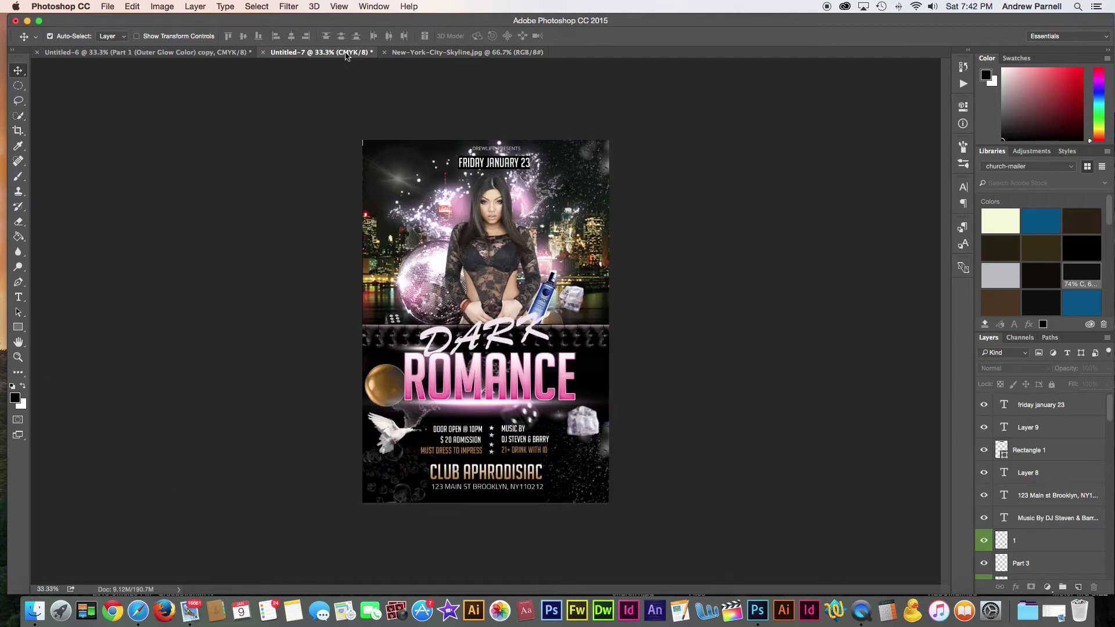
pyautogui.click(224, 54)
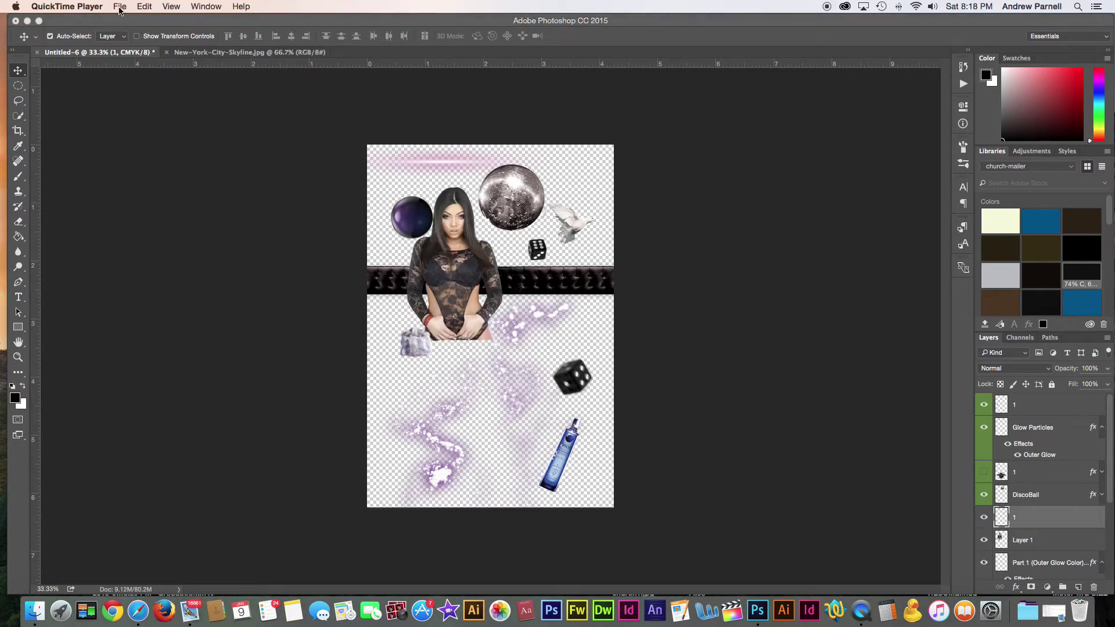
# Start a new document sized 4 × 6 inches
pyautogui.click(120, 7)
pyautogui.click(90, 244)
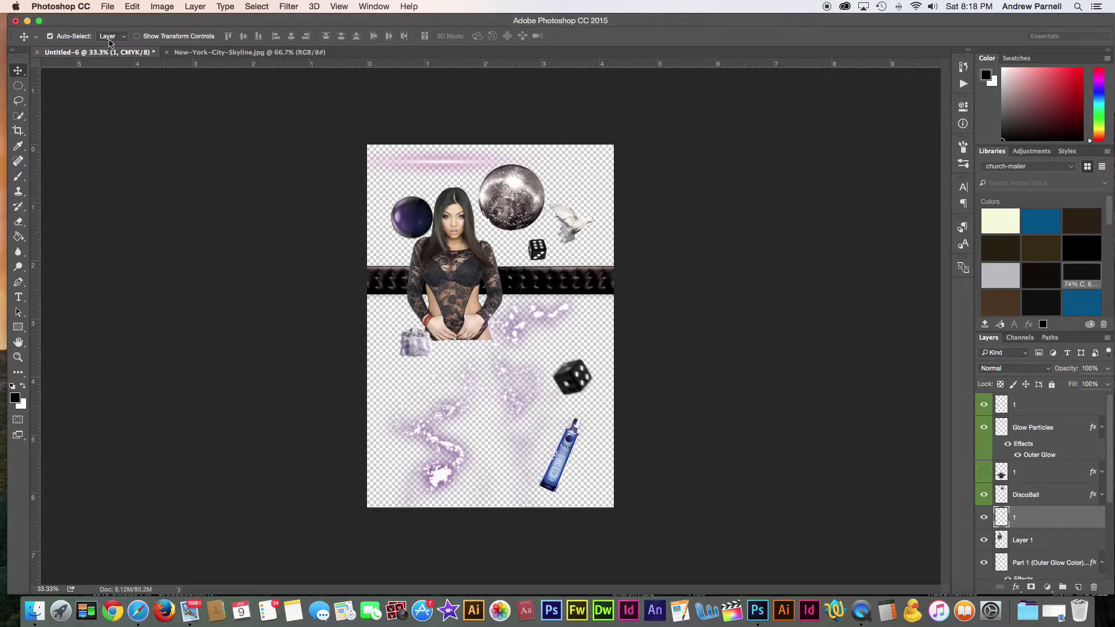
pyautogui.click(108, 7)
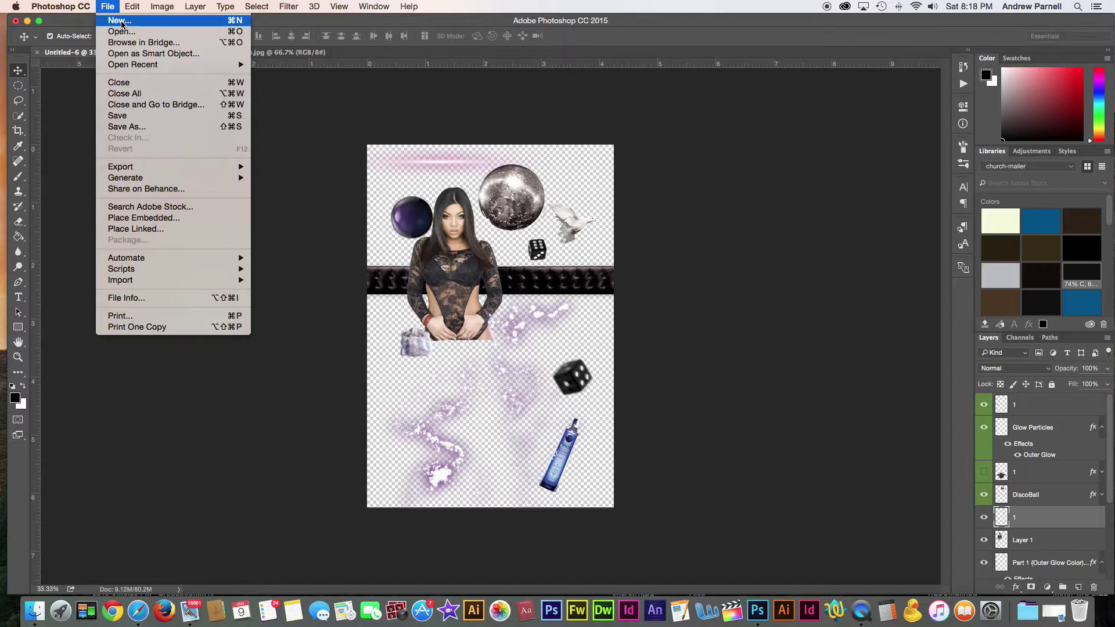
pyautogui.click(119, 20)
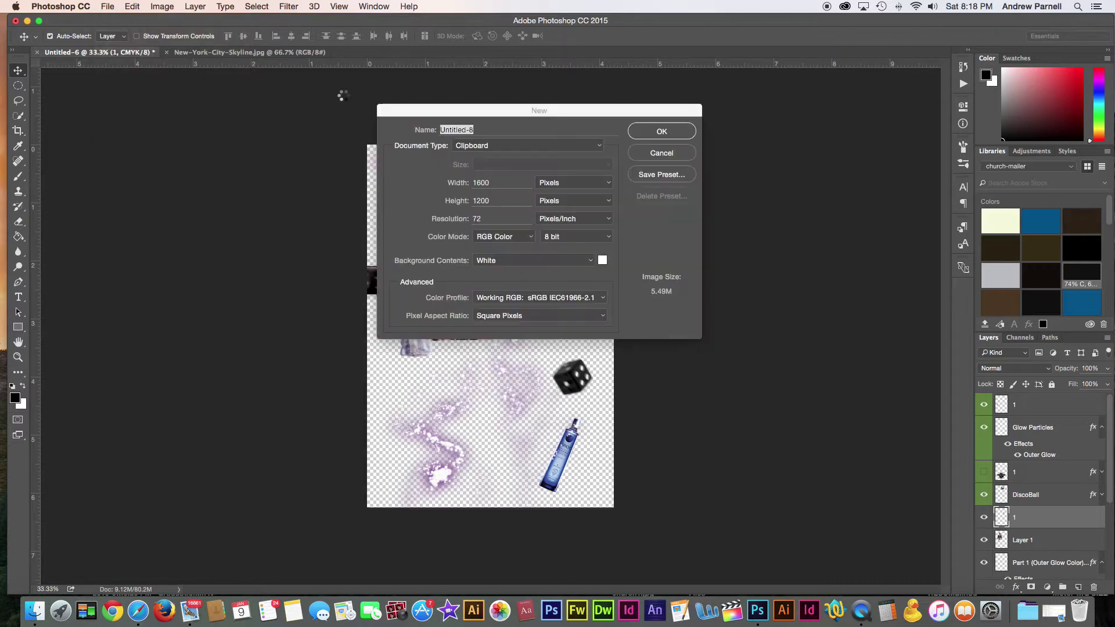
pyautogui.click(609, 184)
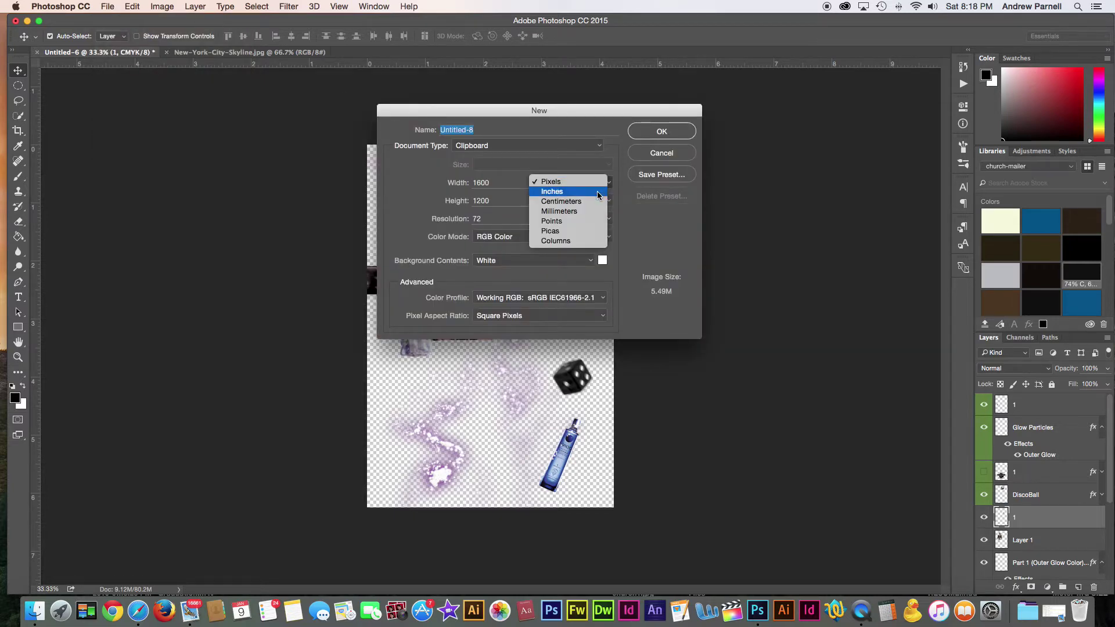
pyautogui.click(551, 192)
pyautogui.press('BackSpace')
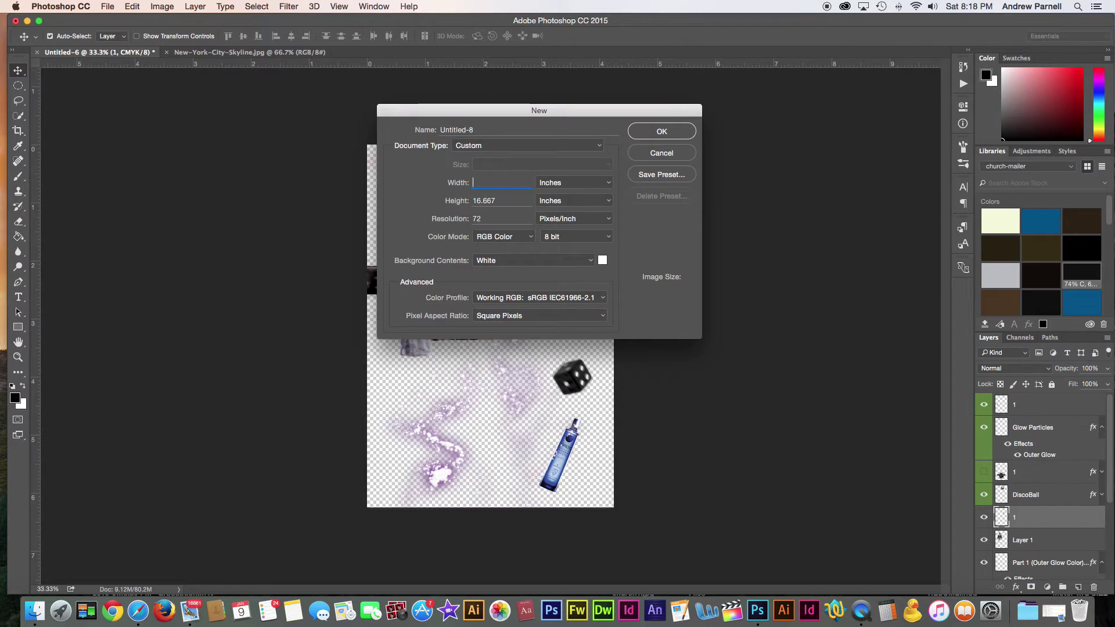
pyautogui.write('4')
pyautogui.doubleClick(502, 200)
pyautogui.write('6')
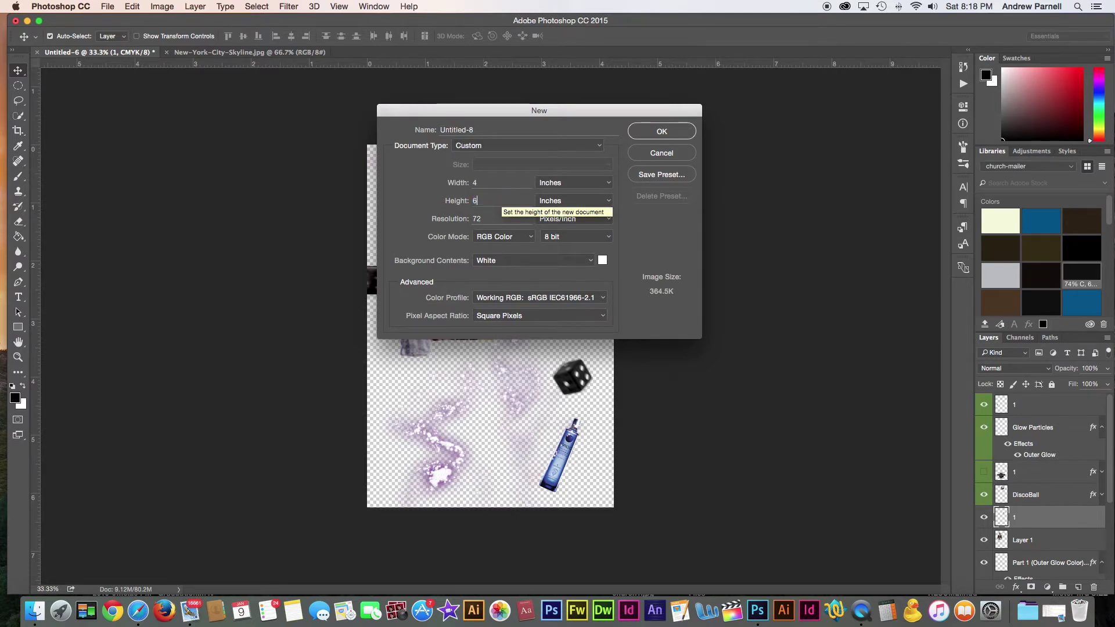
# Make the new document CMYK at 300 pixels/inch with a white background, and create it
pyautogui.click(532, 241)
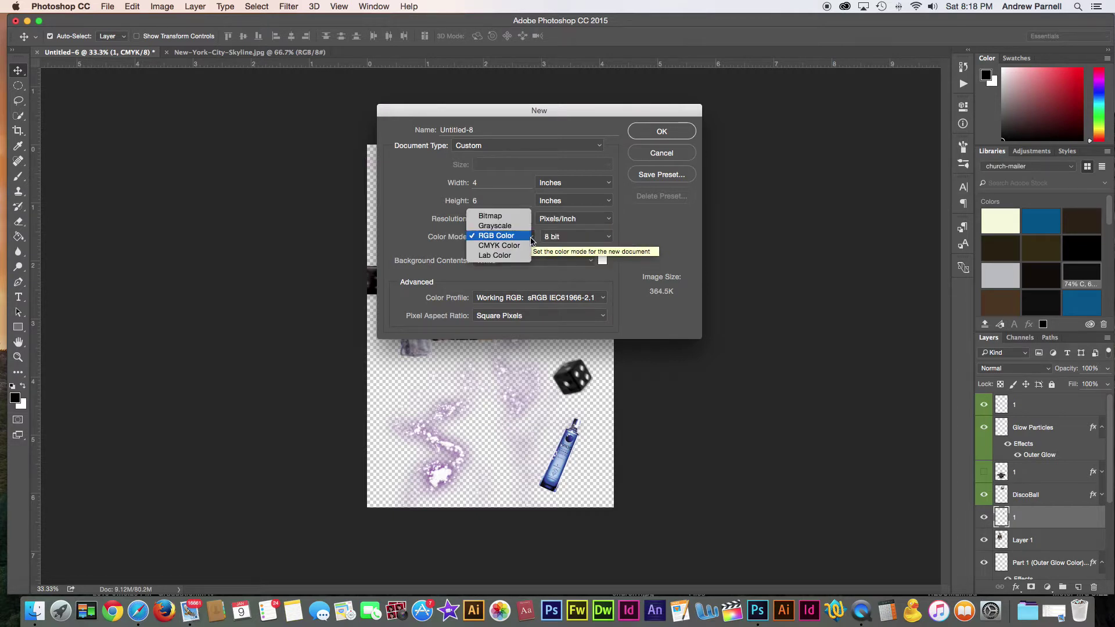
pyautogui.click(525, 250)
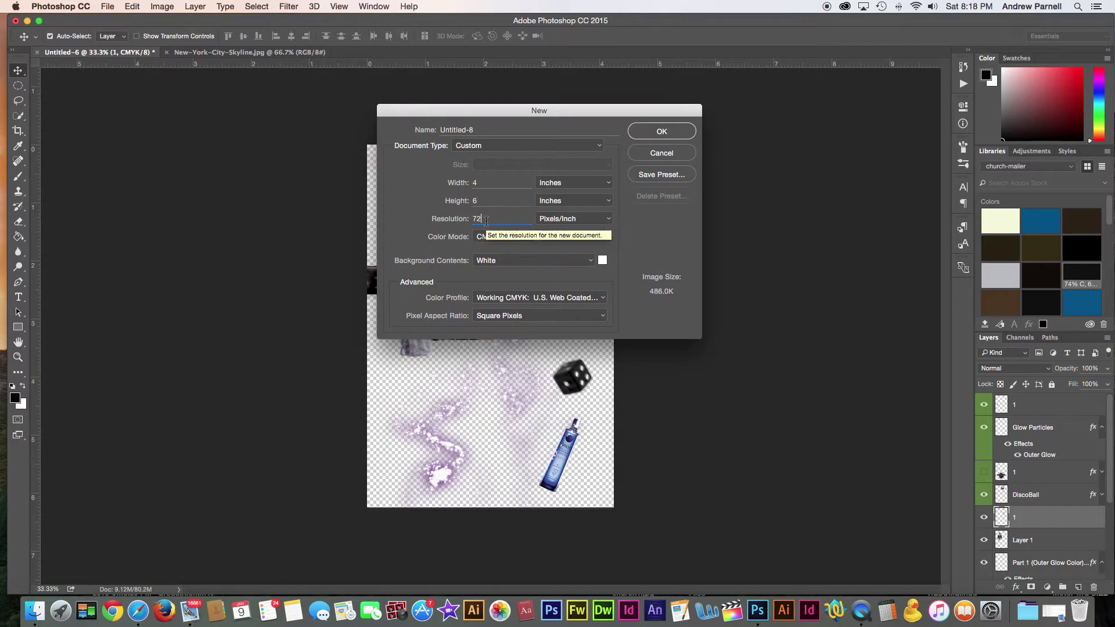
pyautogui.click(467, 218)
pyautogui.write('300')
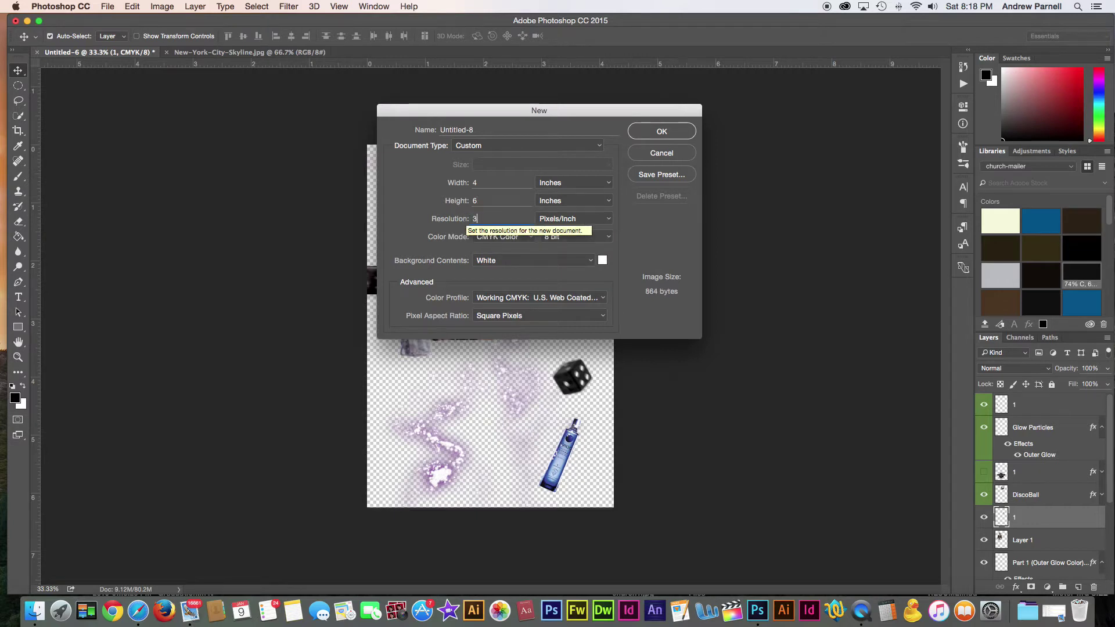
pyautogui.click(544, 260)
pyautogui.click(616, 253)
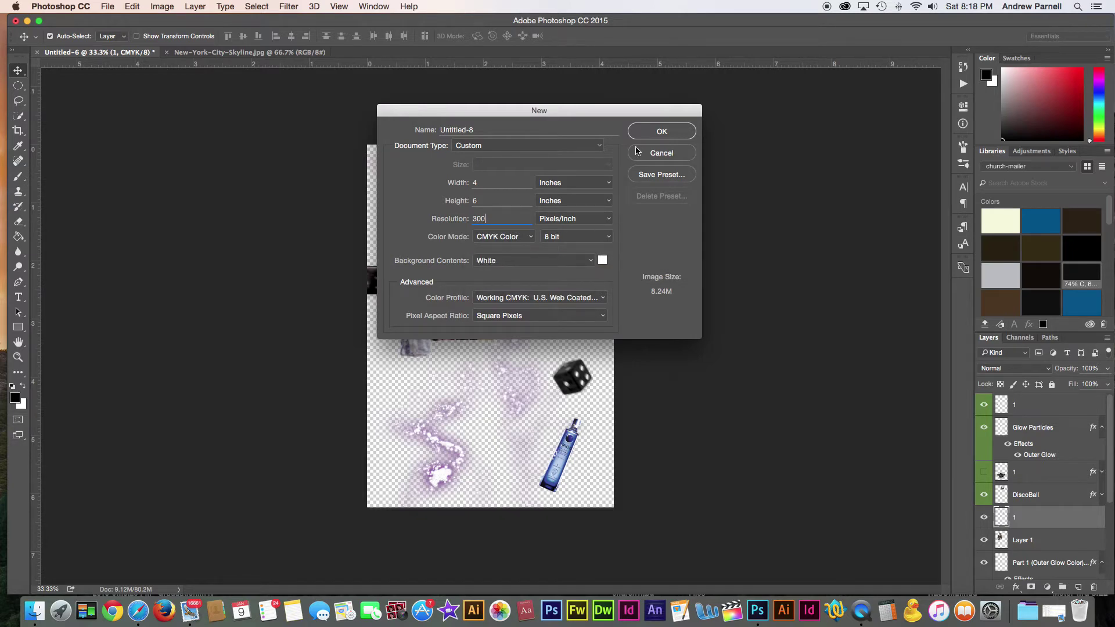
pyautogui.click(651, 135)
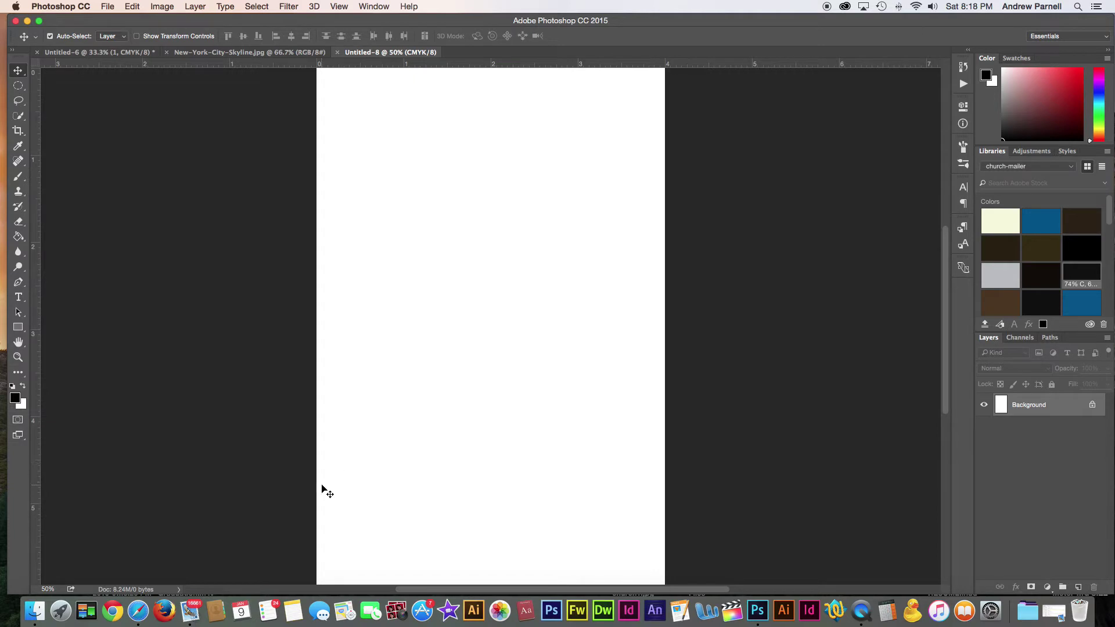
# Paste the New York skyline into Untitled-8 at the top, scaled to the page width
pyautogui.press('super+minus')
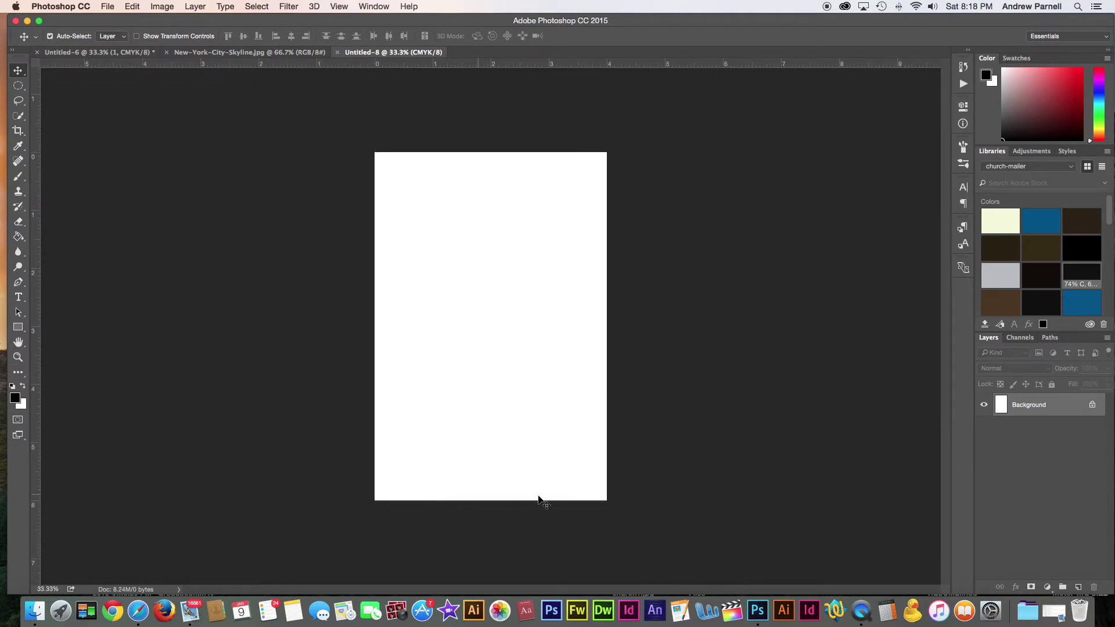
pyautogui.click(265, 53)
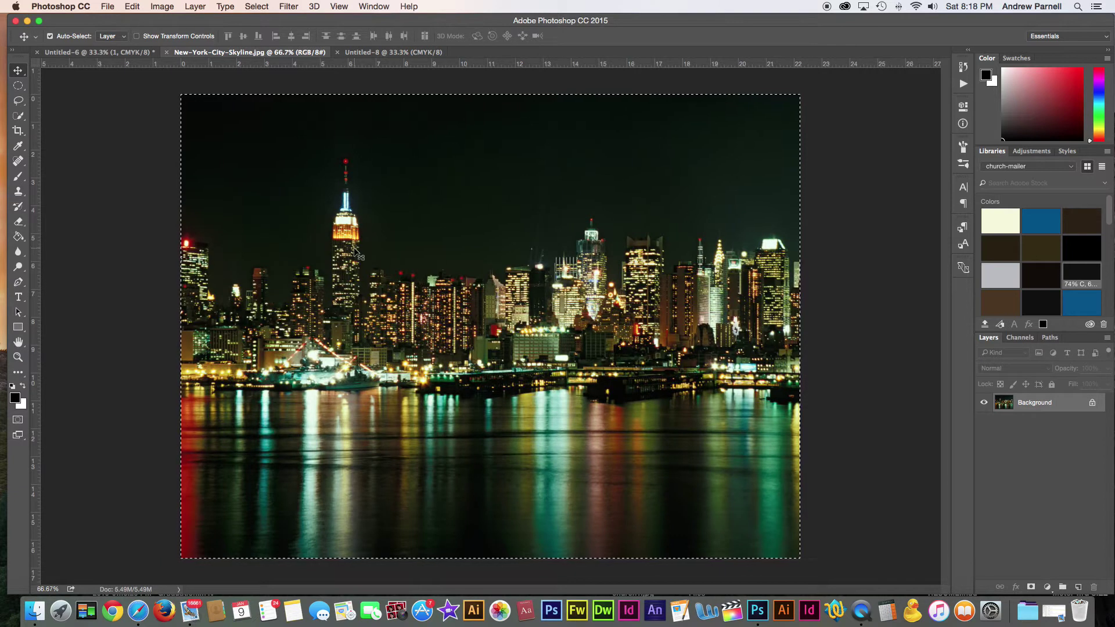
pyautogui.press('super+c')
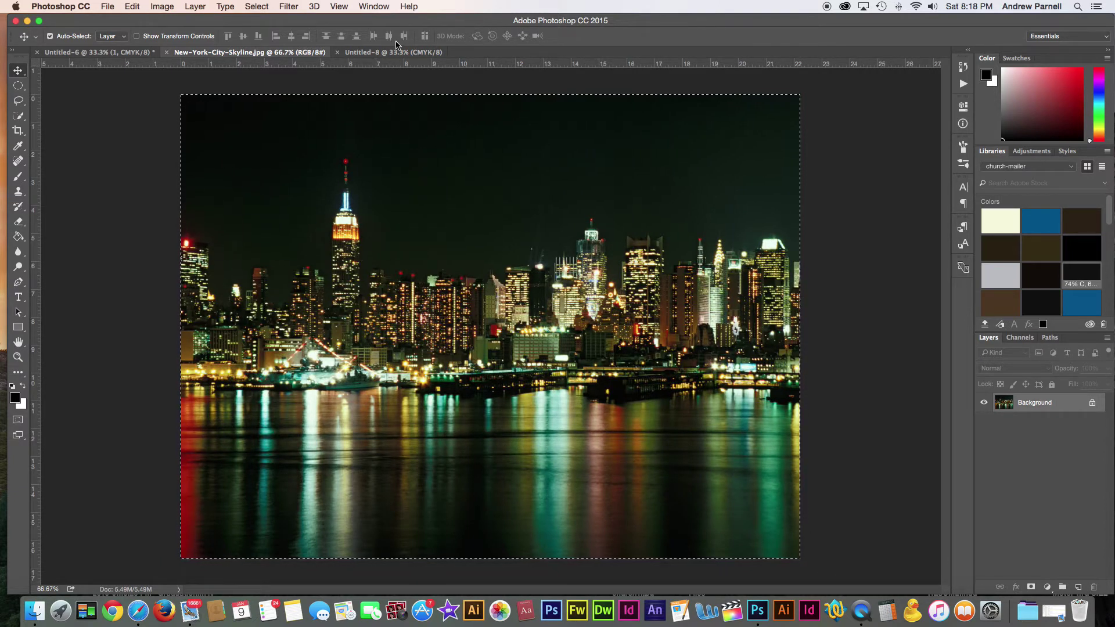
pyautogui.click(398, 53)
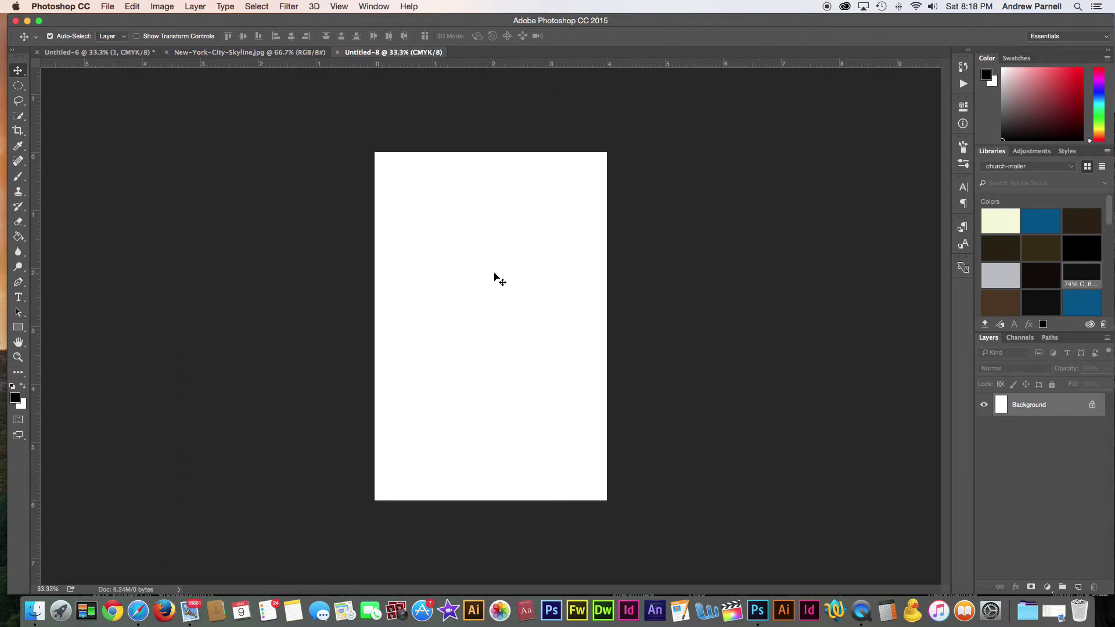
pyautogui.press('super+v')
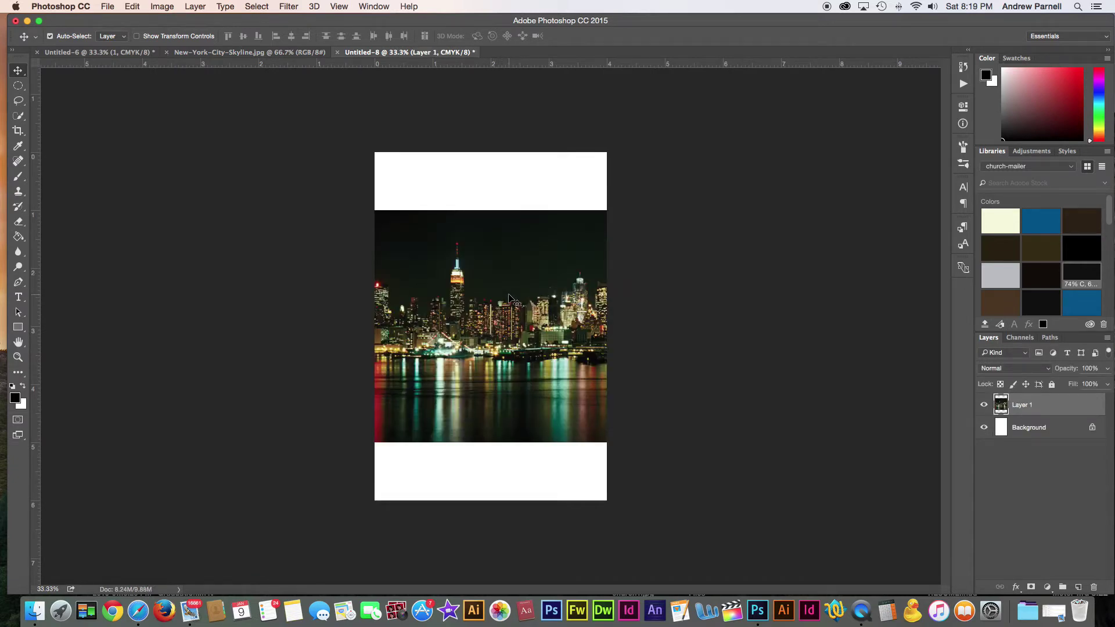
pyautogui.moveTo(512, 306); pyautogui.dragTo(512, 237)
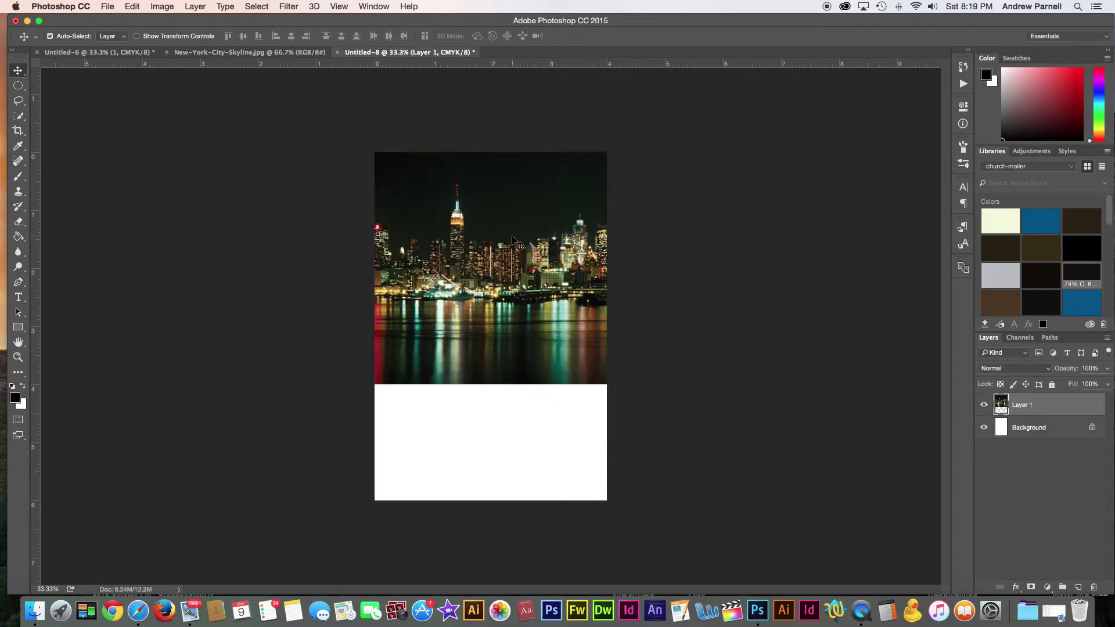
pyautogui.press('super+t')
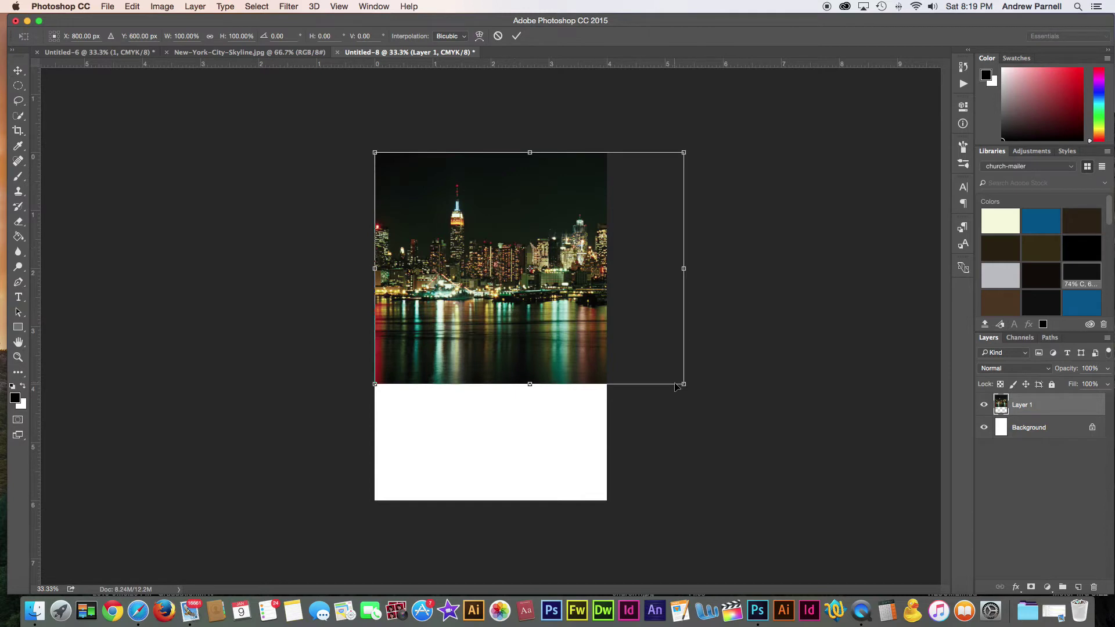
pyautogui.moveTo(684, 384); pyautogui.dragTo(604, 336)
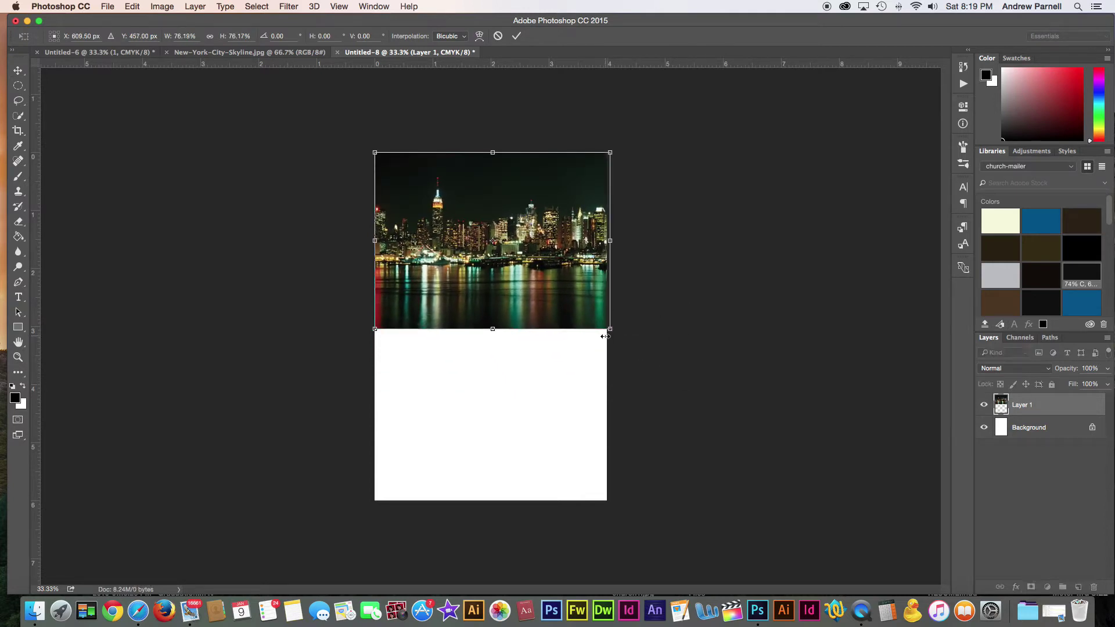
pyautogui.press('Return')
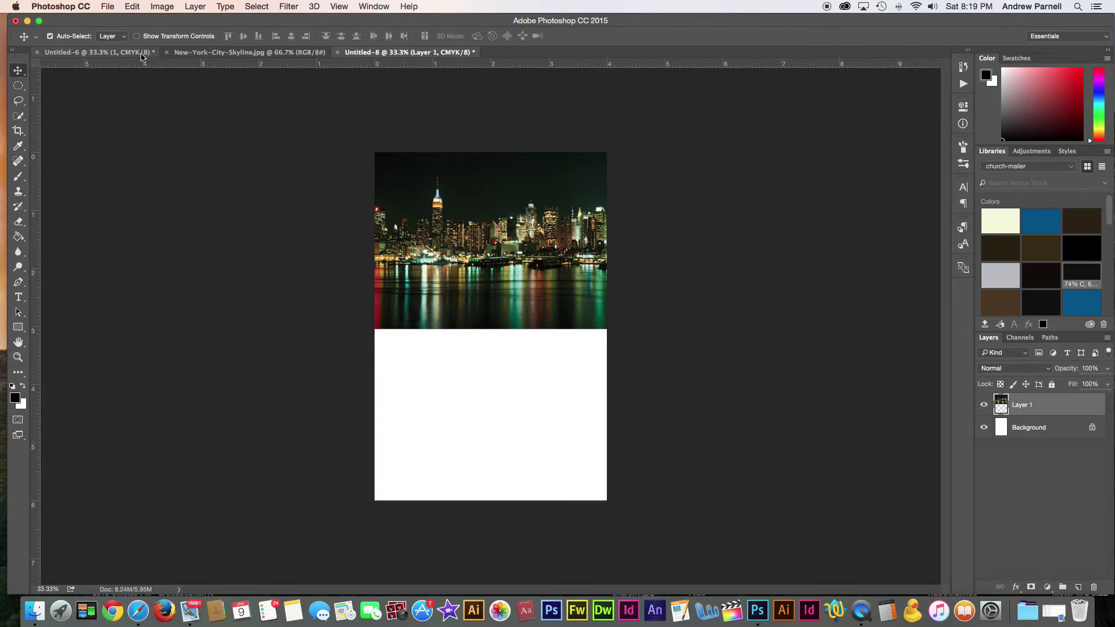
# Add the Thin Leather Texture strip across the skyline's bottom edge in the flyer
pyautogui.click(142, 53)
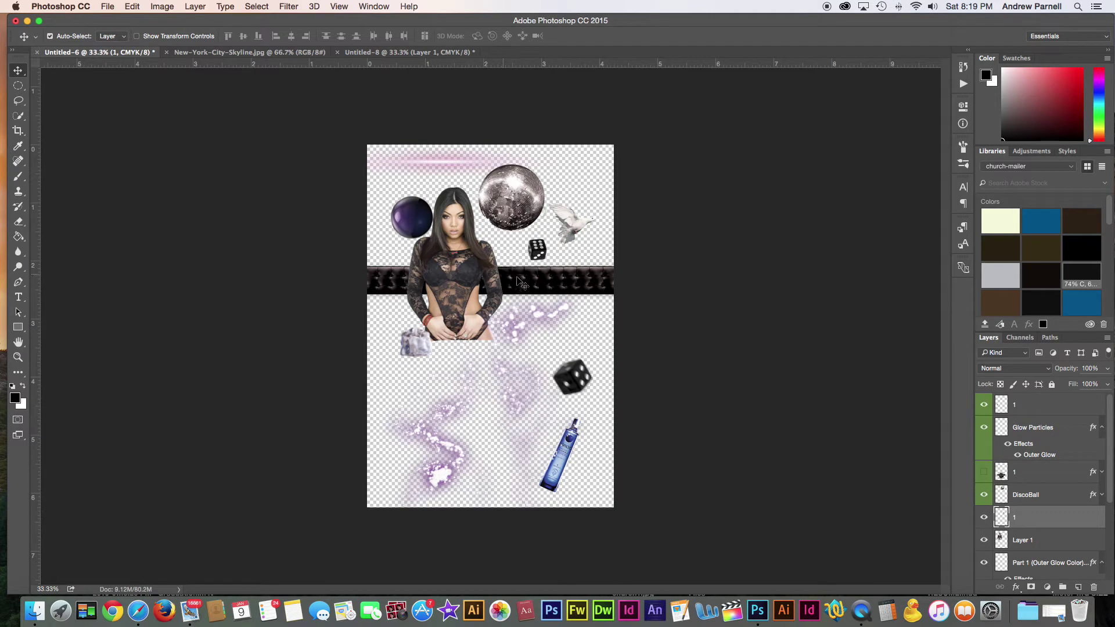
pyautogui.click(535, 285)
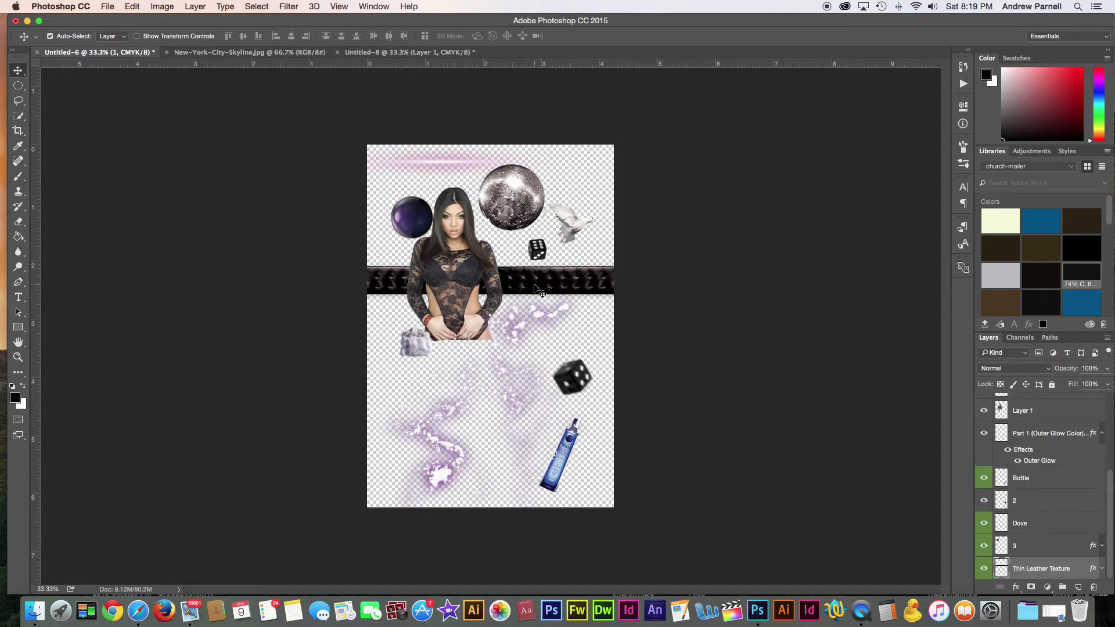
pyautogui.moveTo(540, 291); pyautogui.dragTo(436, 54)
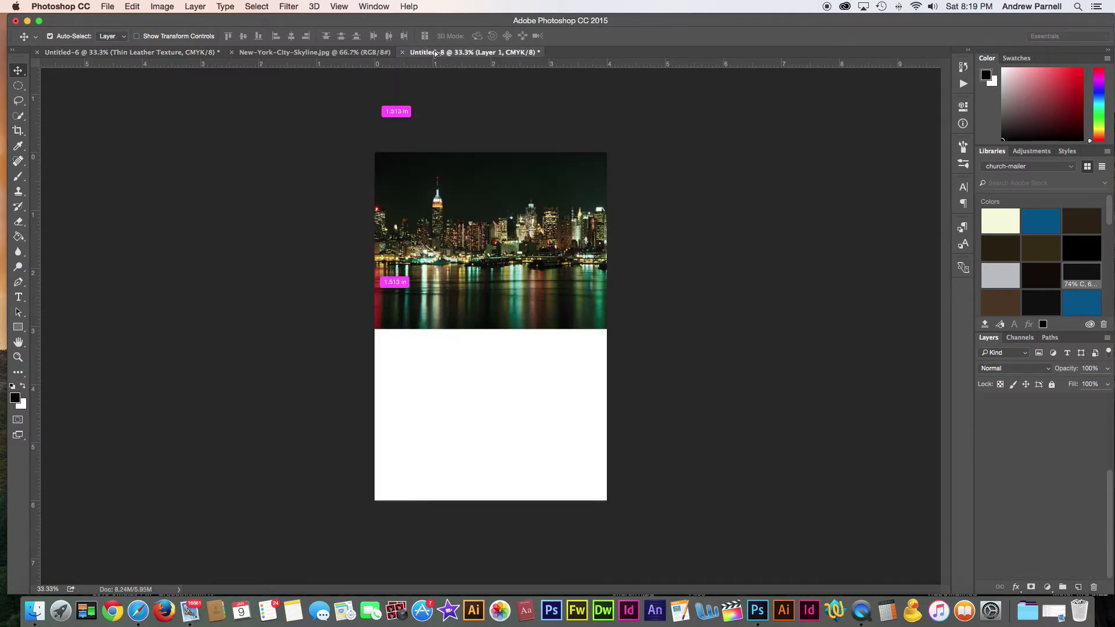
pyautogui.moveTo(470, 343); pyautogui.dragTo(521, 319)
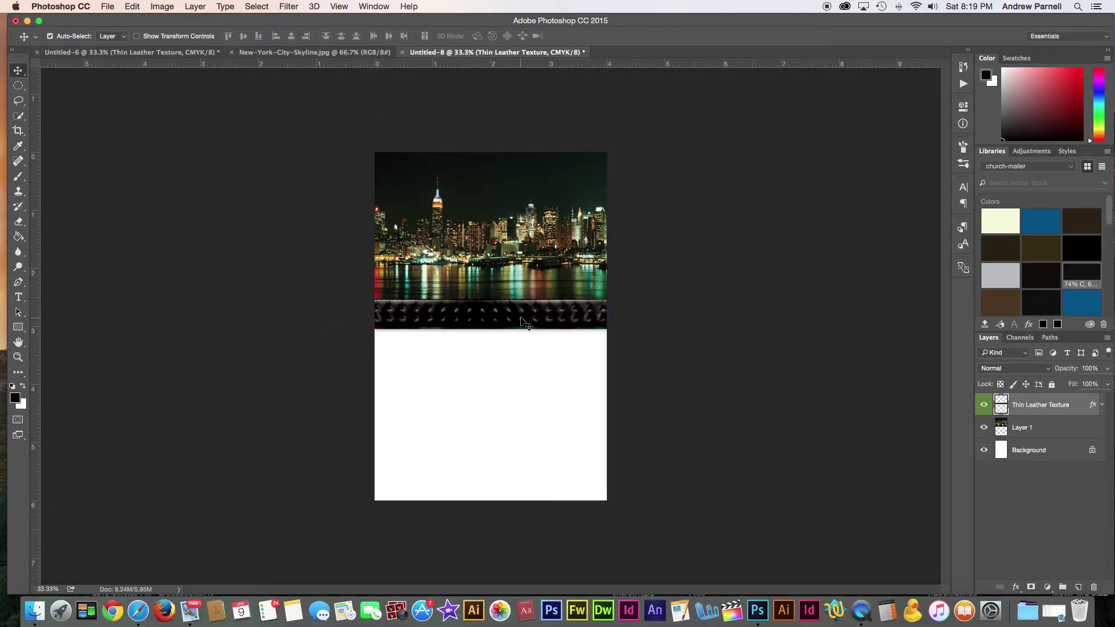
# Drag the model's layer from the Untitled-6 collage toward the flyer document
pyautogui.click(176, 52)
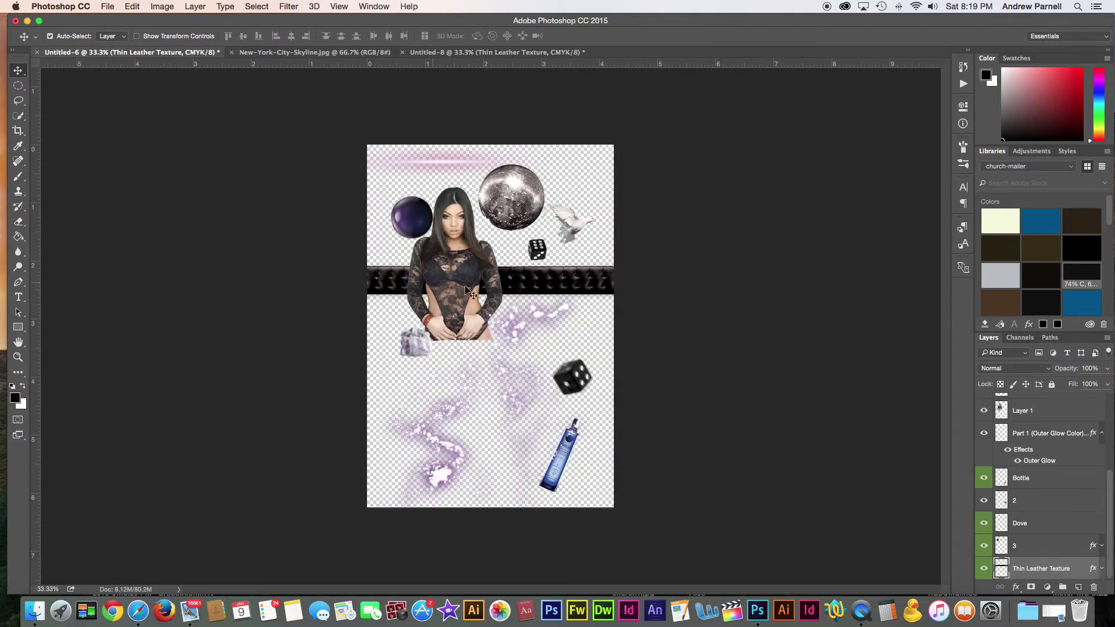
pyautogui.click(463, 291)
pyautogui.moveTo(462, 290); pyautogui.dragTo(473, 56)
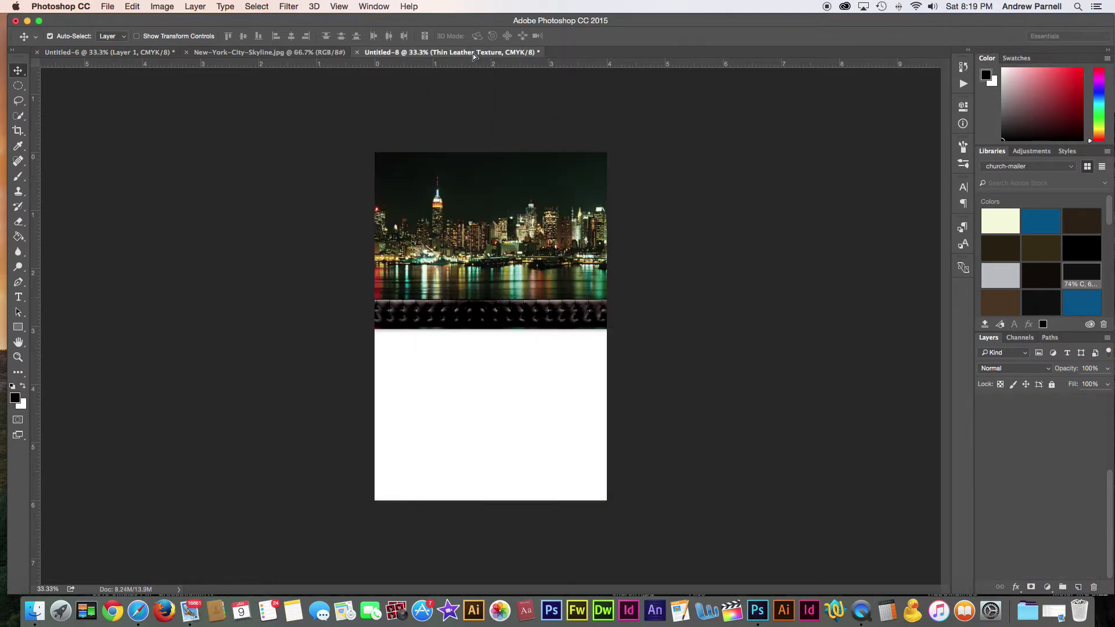
# Drop the model over the skyline, layer it below the leather texture, and scale it to about 91%
pyautogui.moveTo(504, 278); pyautogui.dragTo(493, 272)
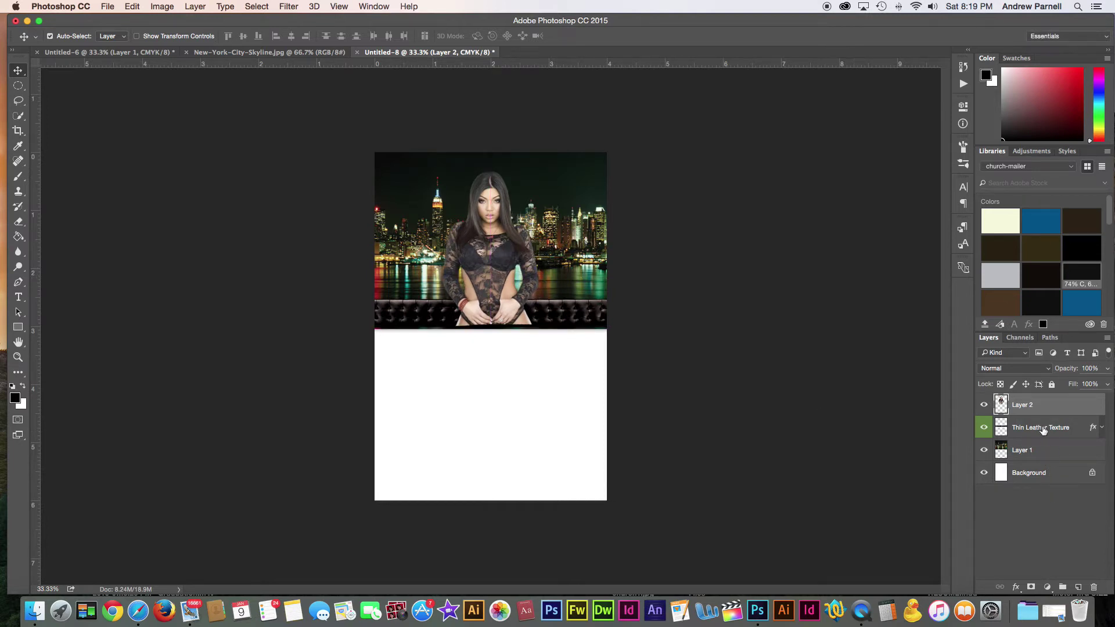
pyautogui.moveTo(1040, 409); pyautogui.dragTo(1042, 451)
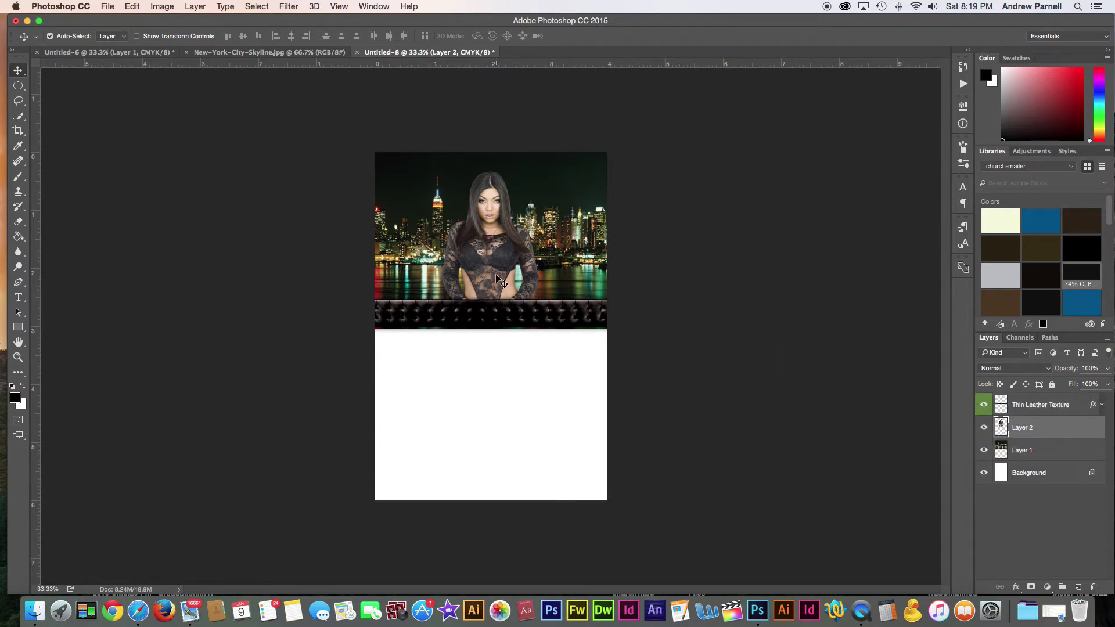
pyautogui.hotkey('ctrl', 't')
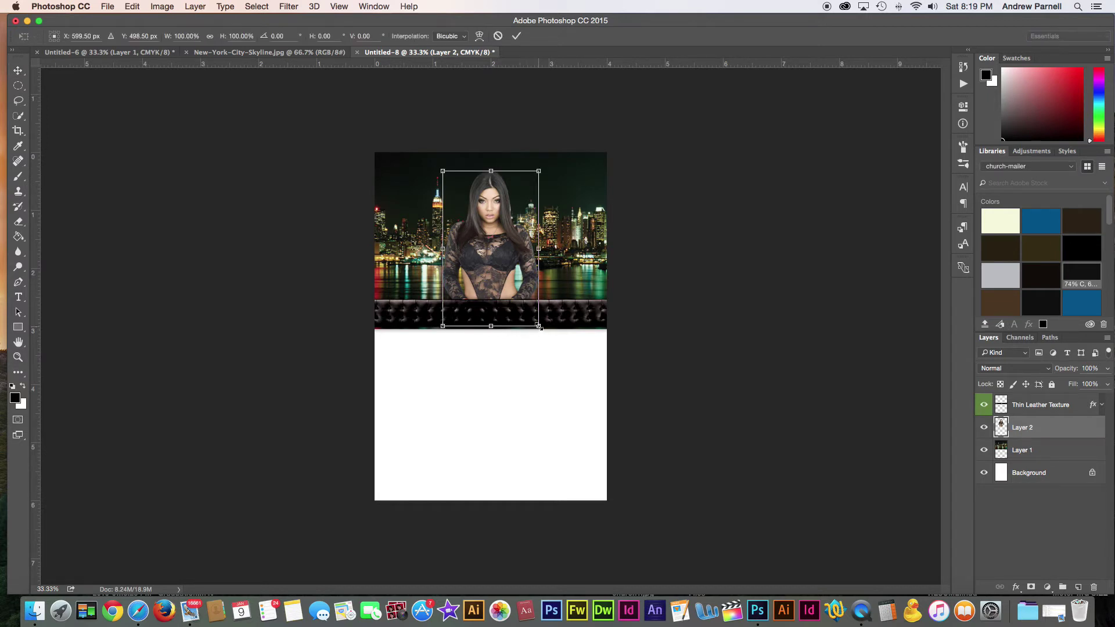
pyautogui.moveTo(539, 326); pyautogui.dragTo(531, 313)
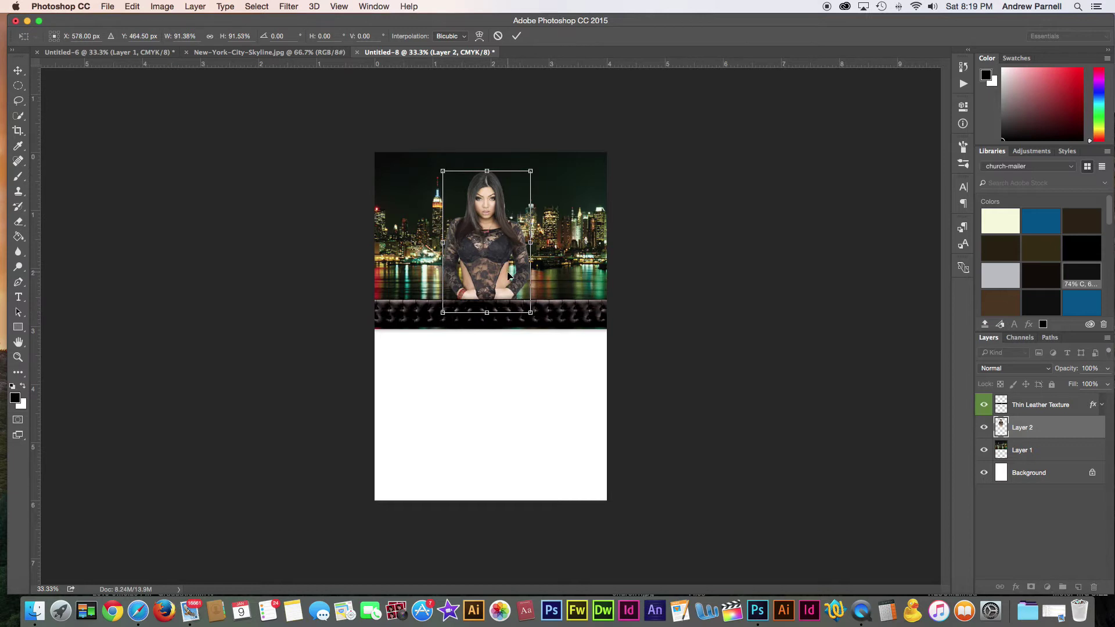
pyautogui.press('Return')
pyautogui.click(528, 374)
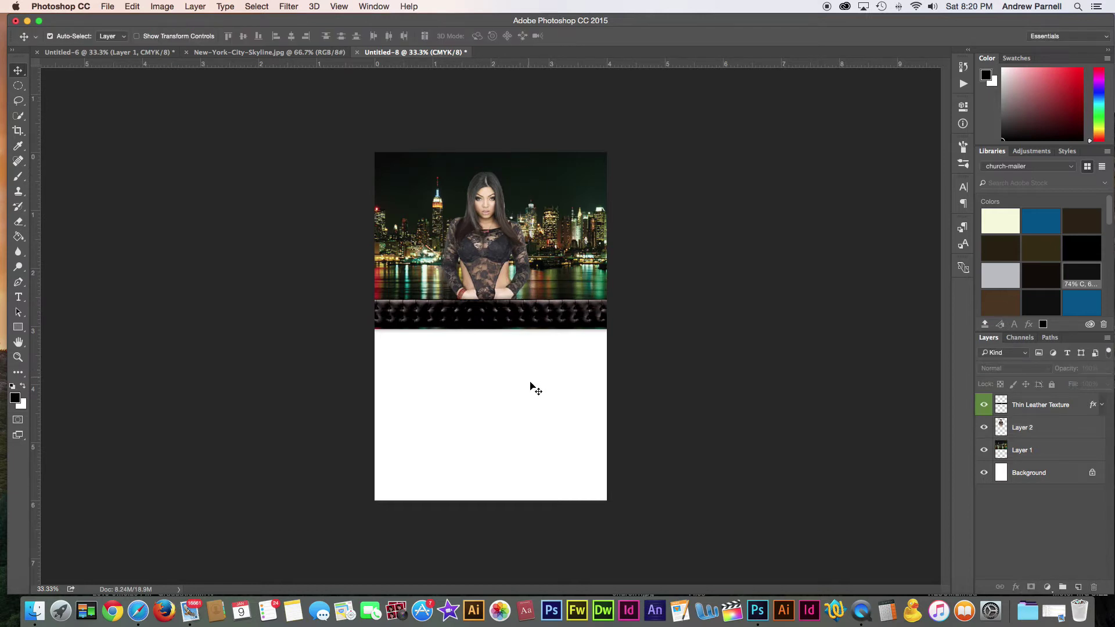
# Fill the flyer's Background layer with black and nudge the leather strip down slightly
pyautogui.click(1055, 478)
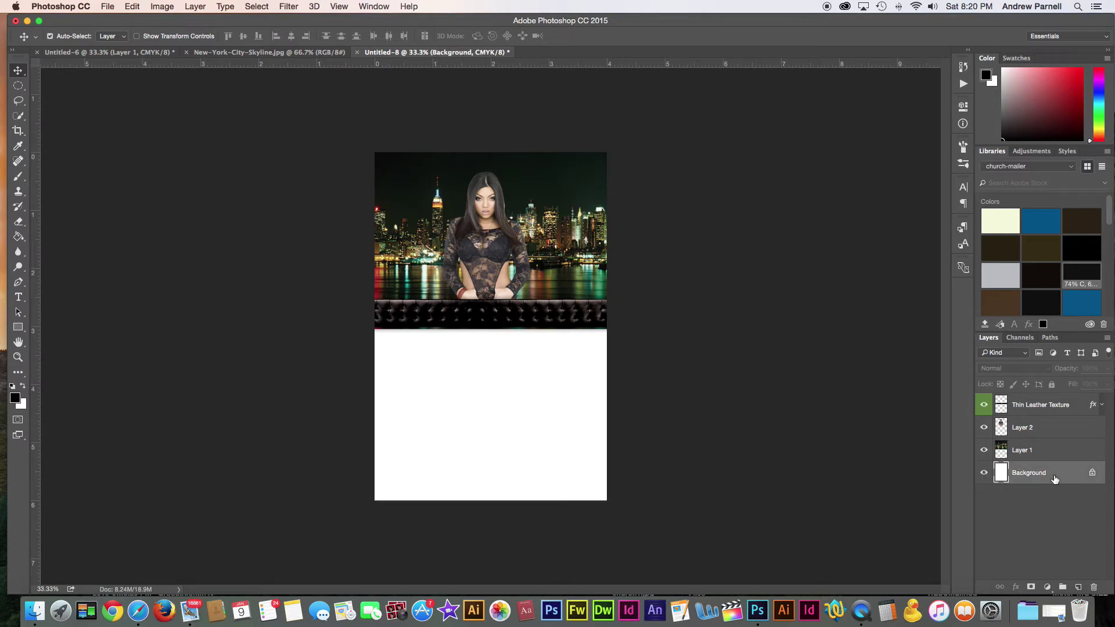
pyautogui.hotkey('alt', 'BackSpace')
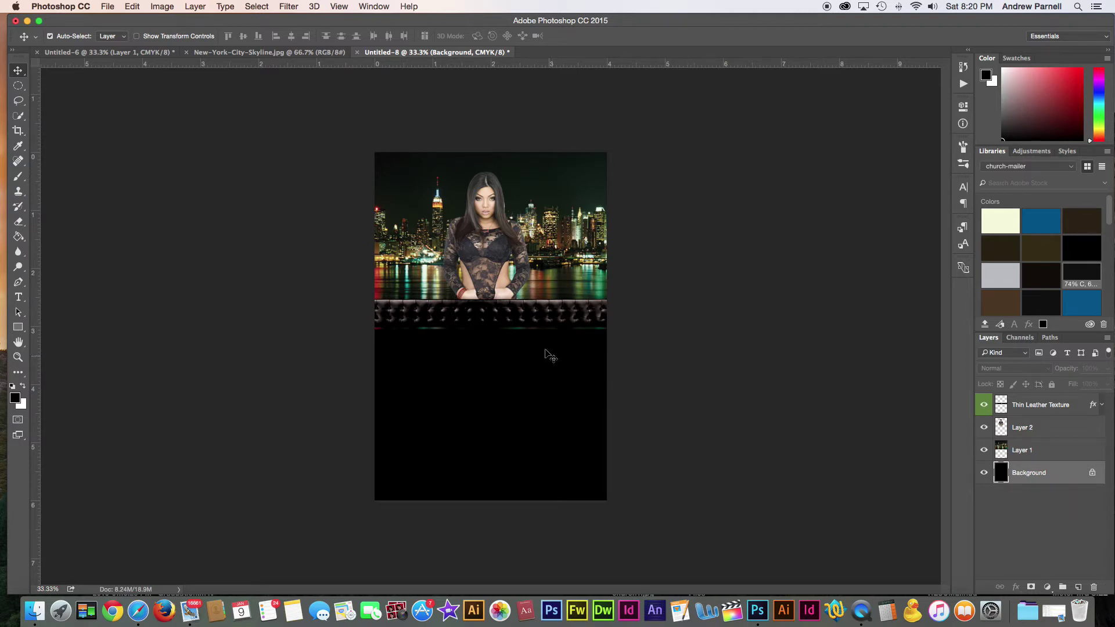
pyautogui.click(535, 323)
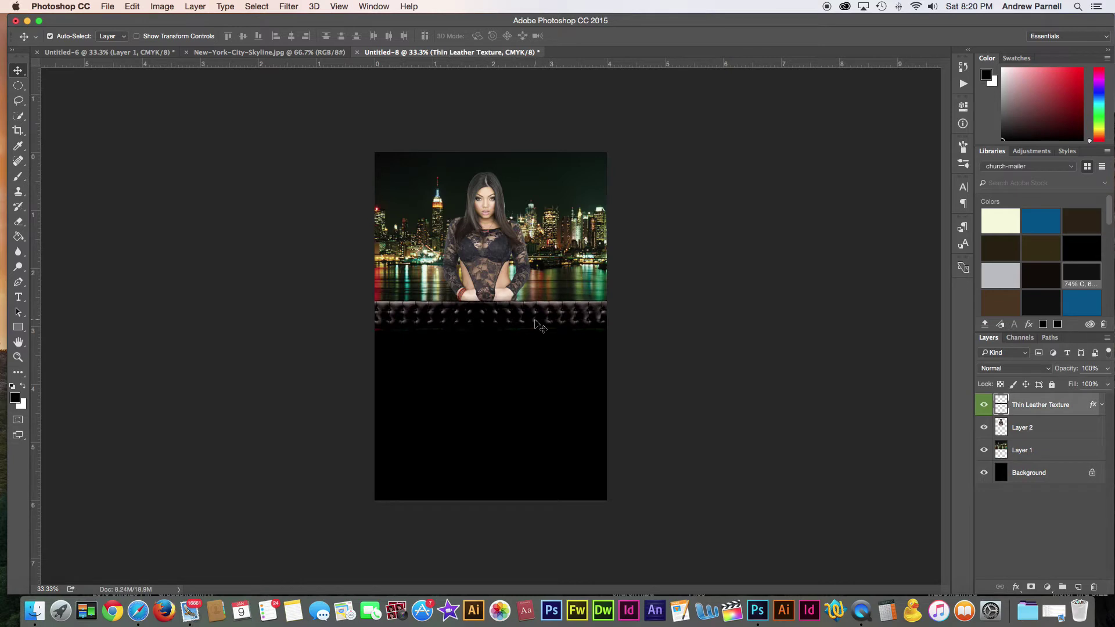
pyautogui.press('Down')
pyautogui.press('Down')
pyautogui.press('Down')
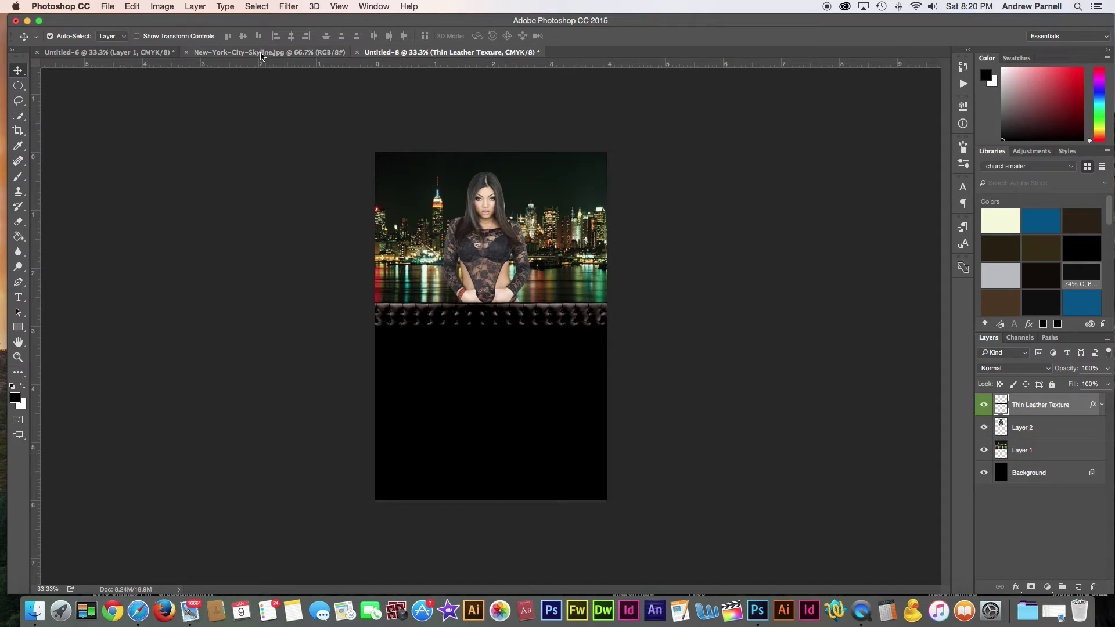
# Place the DiscoBall layer in the flyer below the model, shifted right behind her left side
pyautogui.click(145, 52)
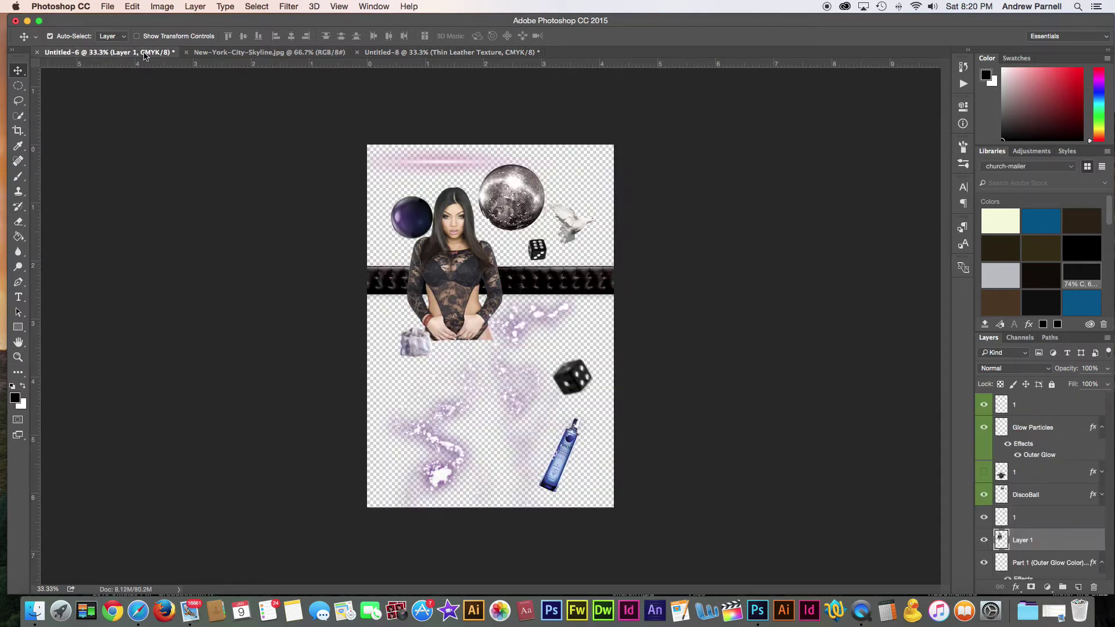
pyautogui.click(511, 209)
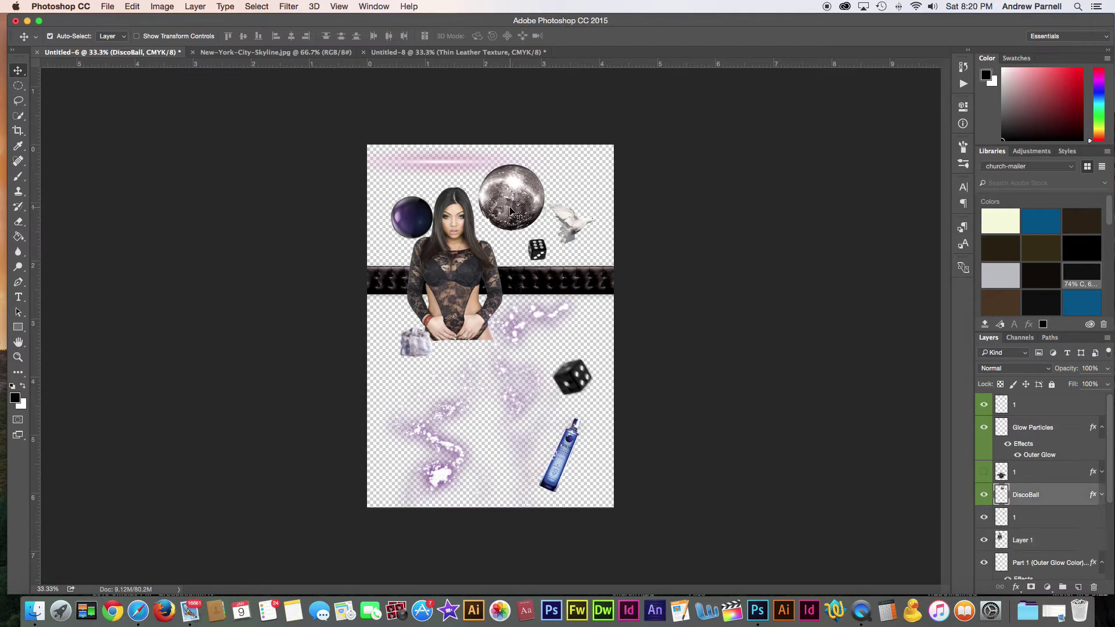
pyautogui.moveTo(511, 209); pyautogui.dragTo(475, 53)
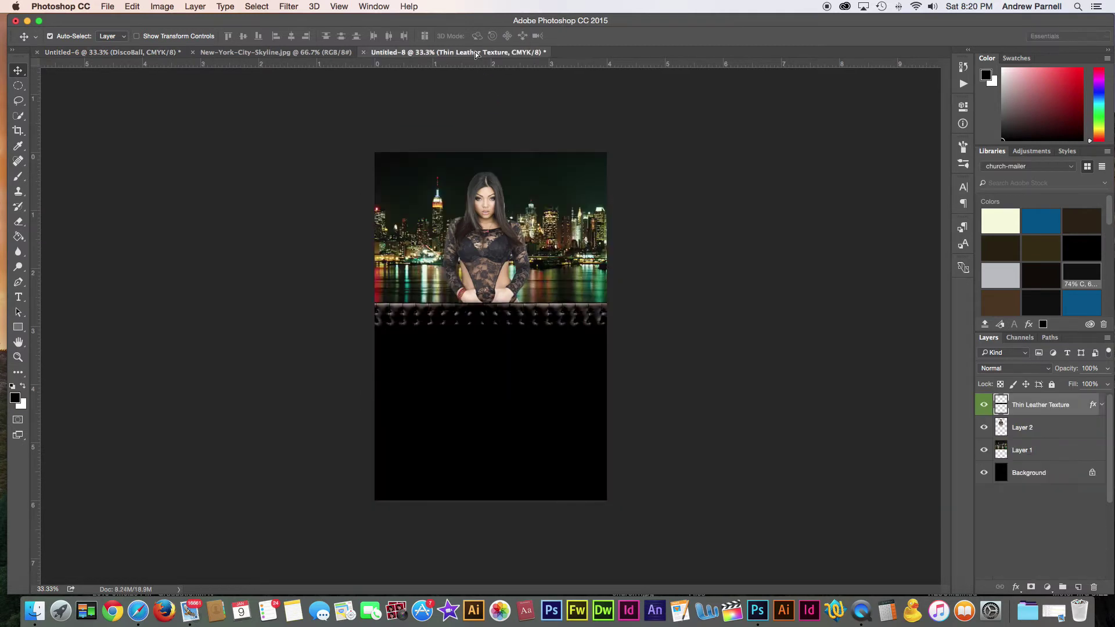
pyautogui.moveTo(453, 265); pyautogui.dragTo(426, 287)
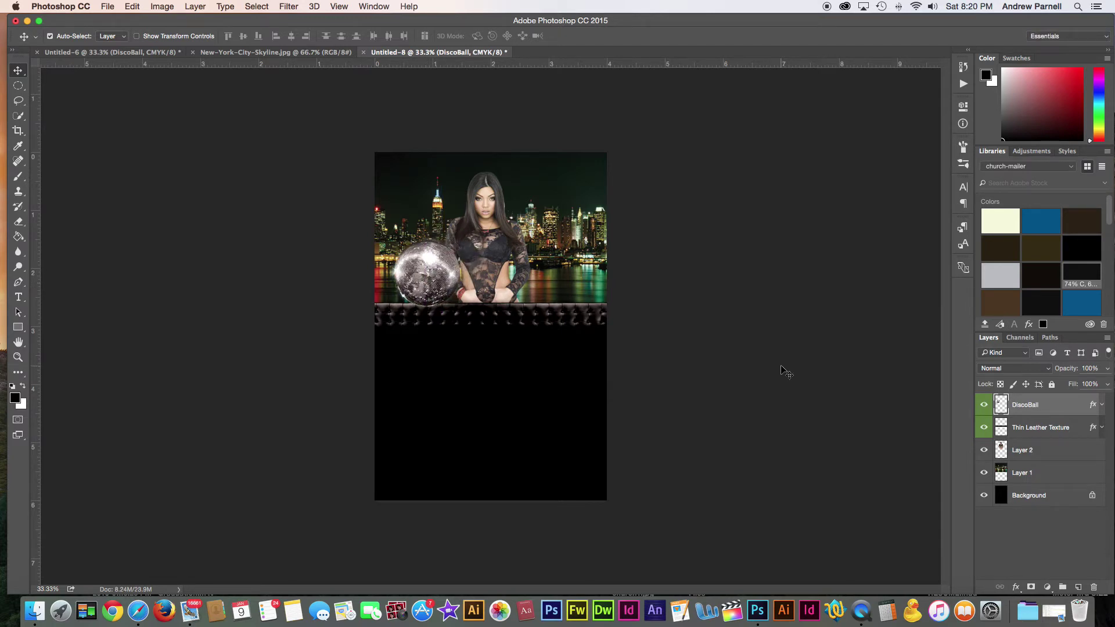
pyautogui.moveTo(1048, 408); pyautogui.dragTo(1053, 466)
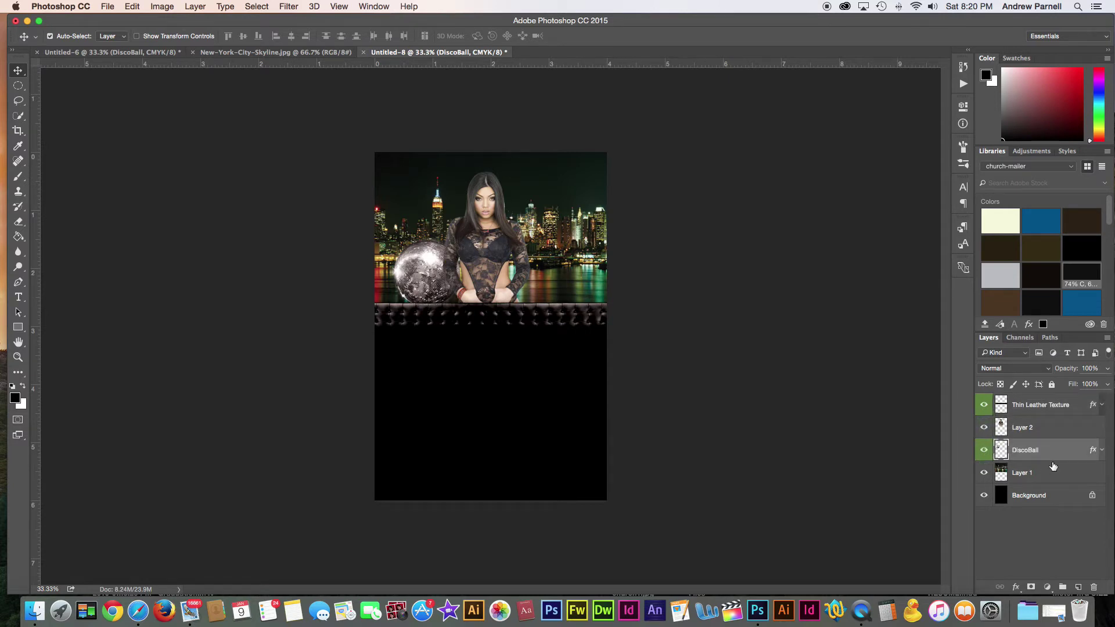
pyautogui.moveTo(423, 290); pyautogui.dragTo(432, 291)
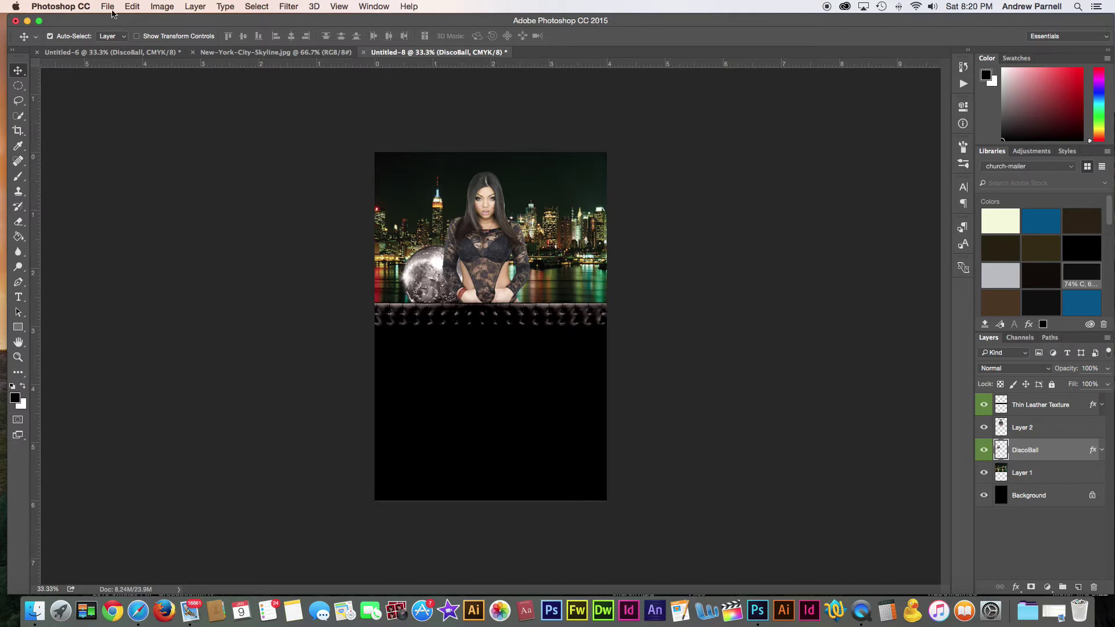
# Select the Brush tool with the 3000 px scattered sparkle preset and adjust its size
pyautogui.click(18, 176)
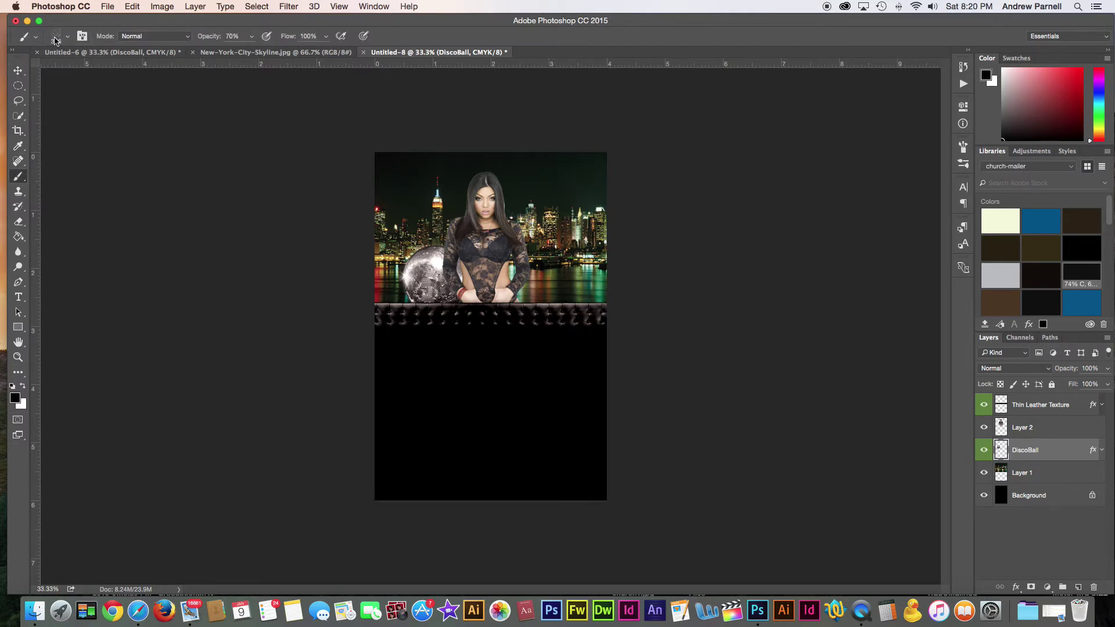
pyautogui.click(56, 38)
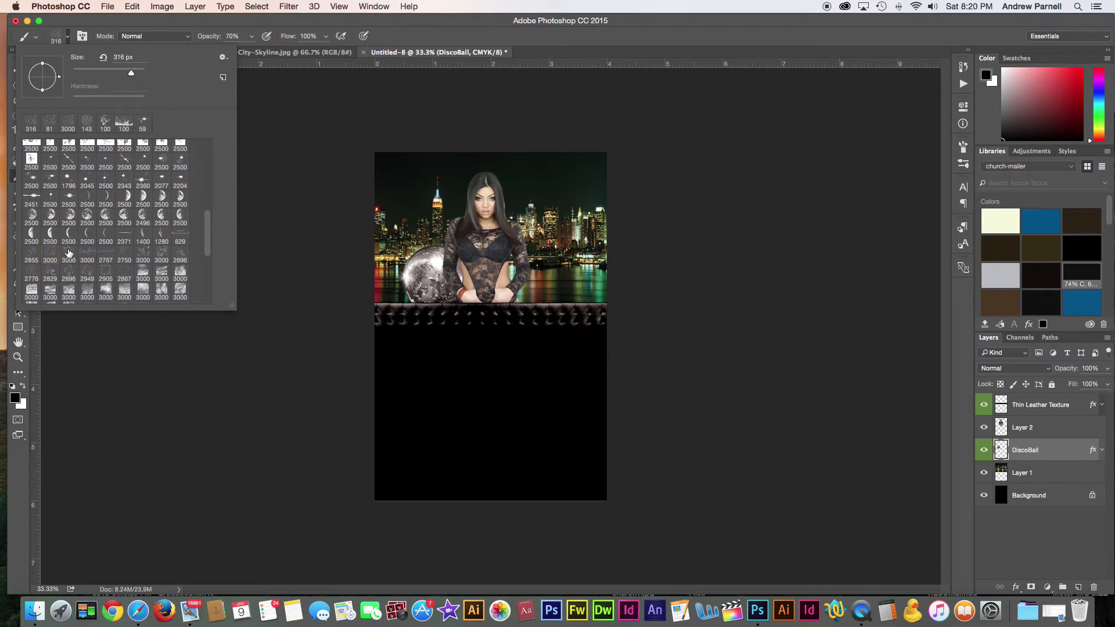
pyautogui.click(56, 253)
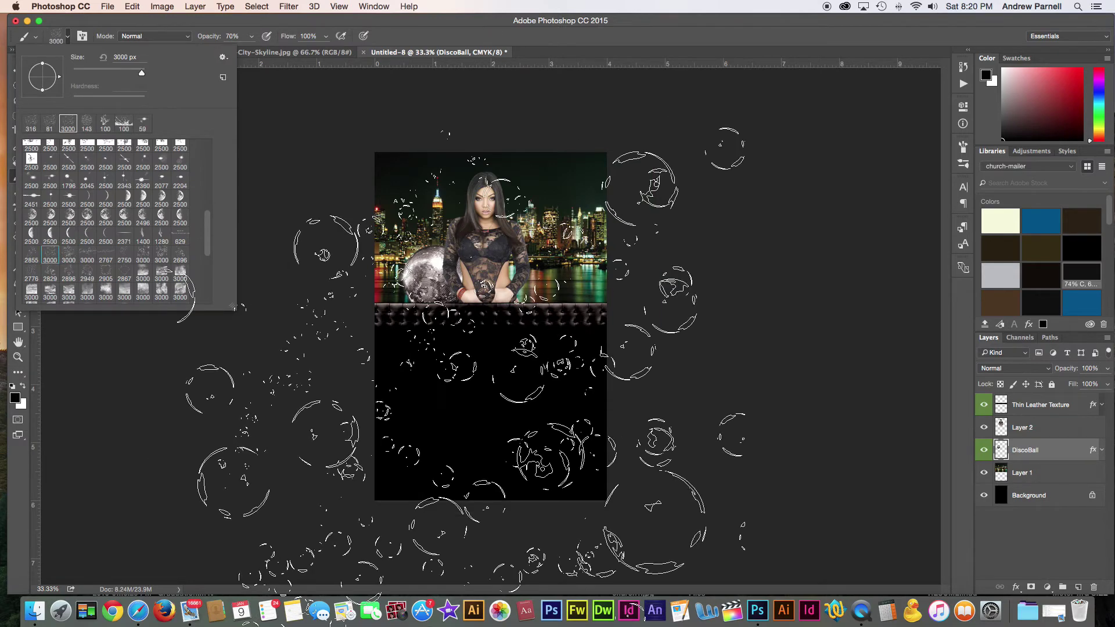
pyautogui.rightClick(462, 399)
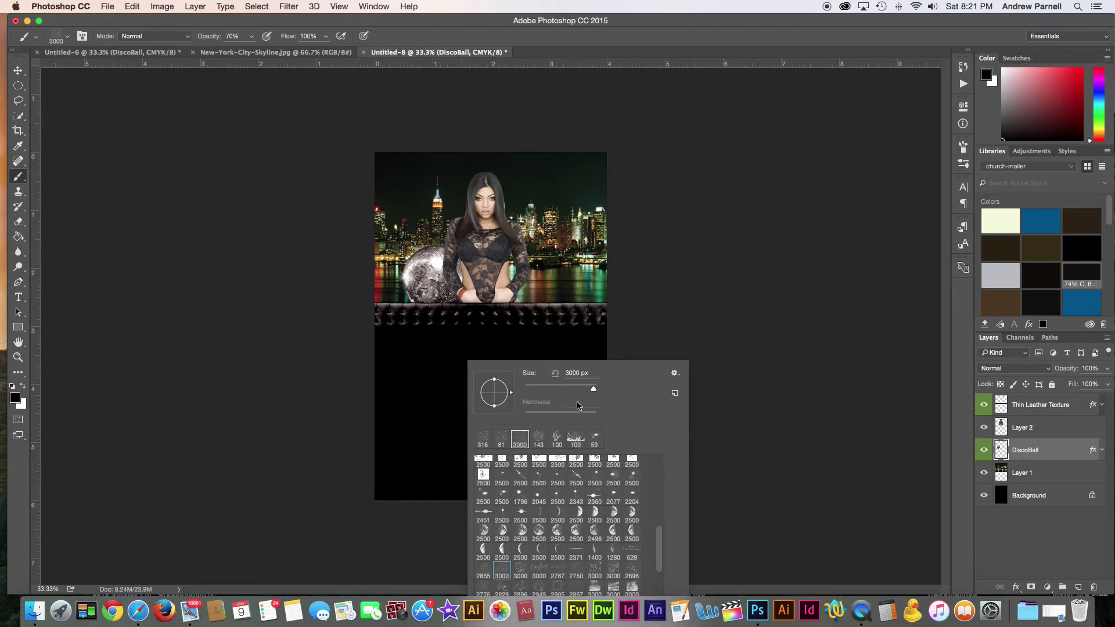
pyautogui.moveTo(593, 389); pyautogui.dragTo(573, 389)
pyautogui.moveTo(569, 391); pyautogui.dragTo(582, 391)
pyautogui.moveTo(582, 394); pyautogui.dragTo(590, 394)
pyautogui.click(401, 431)
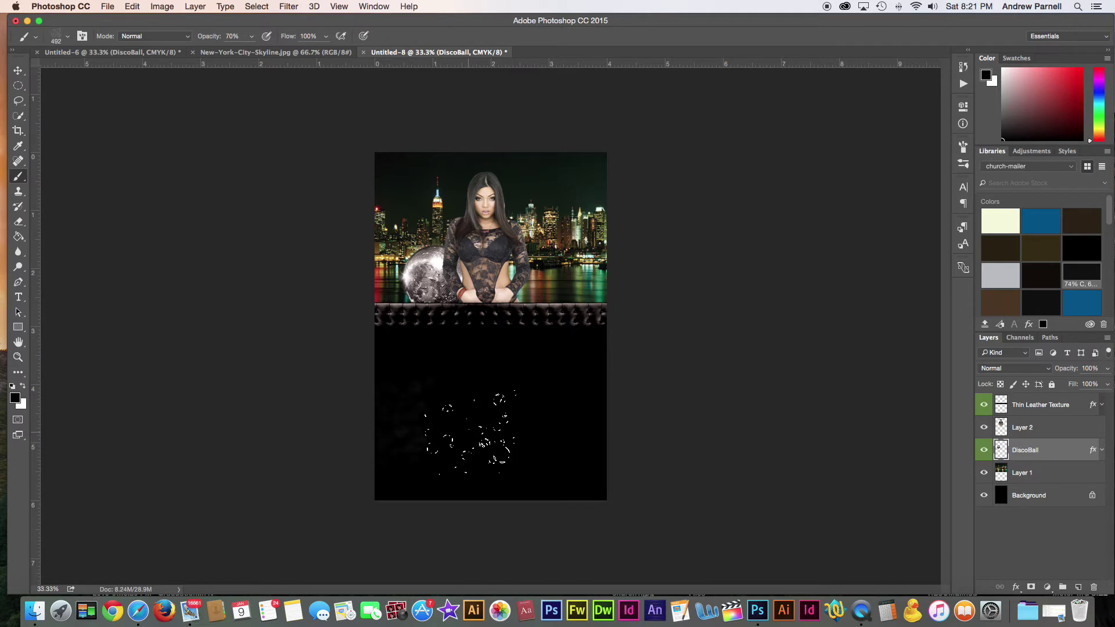
# Fine-tune the sparkle brush size to about 508 px
pyautogui.rightClick(470, 436)
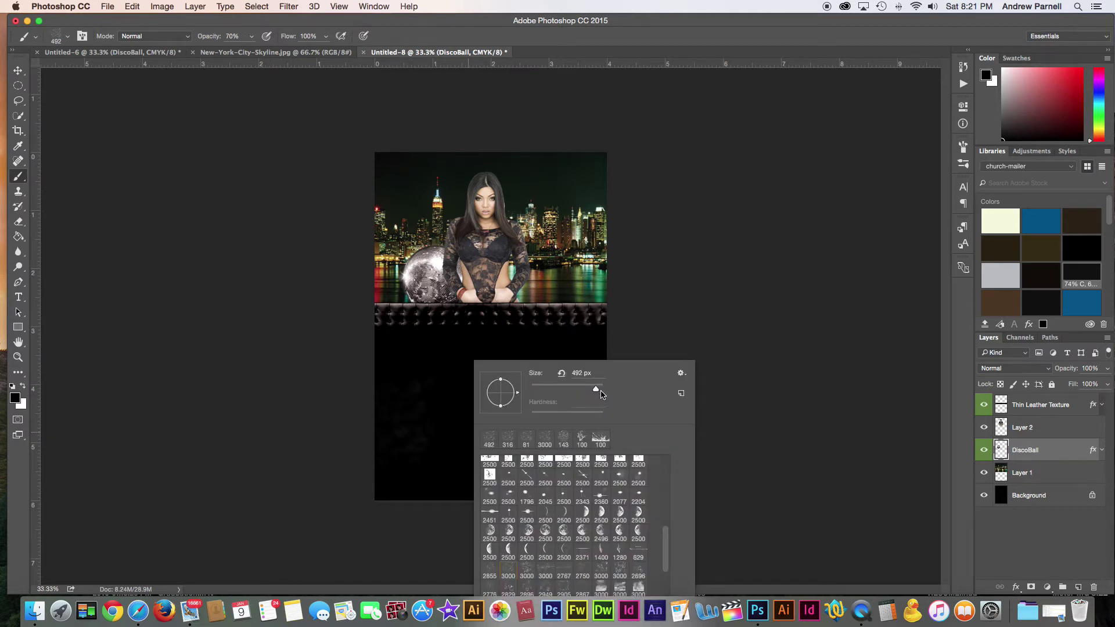
pyautogui.moveTo(601, 394); pyautogui.dragTo(598, 393)
pyautogui.click(595, 396)
pyautogui.moveTo(600, 397); pyautogui.dragTo(601, 393)
pyautogui.moveTo(597, 393); pyautogui.dragTo(595, 393)
pyautogui.click(428, 450)
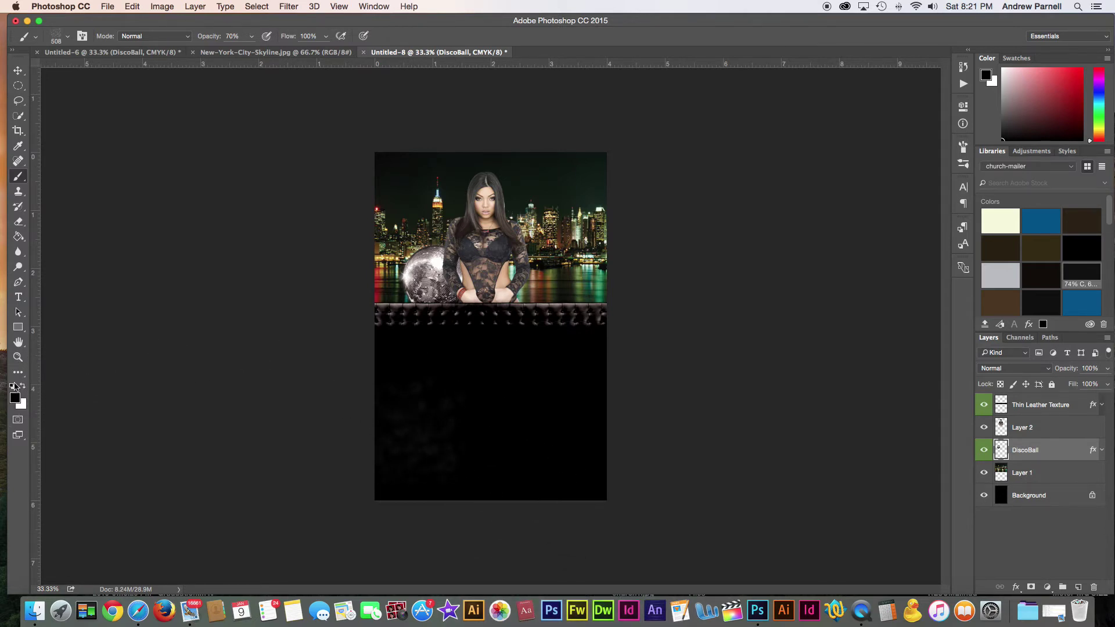
# Set a near-white foreground colour and paint white bubbles over the skyline's top-left corner
pyautogui.click(15, 398)
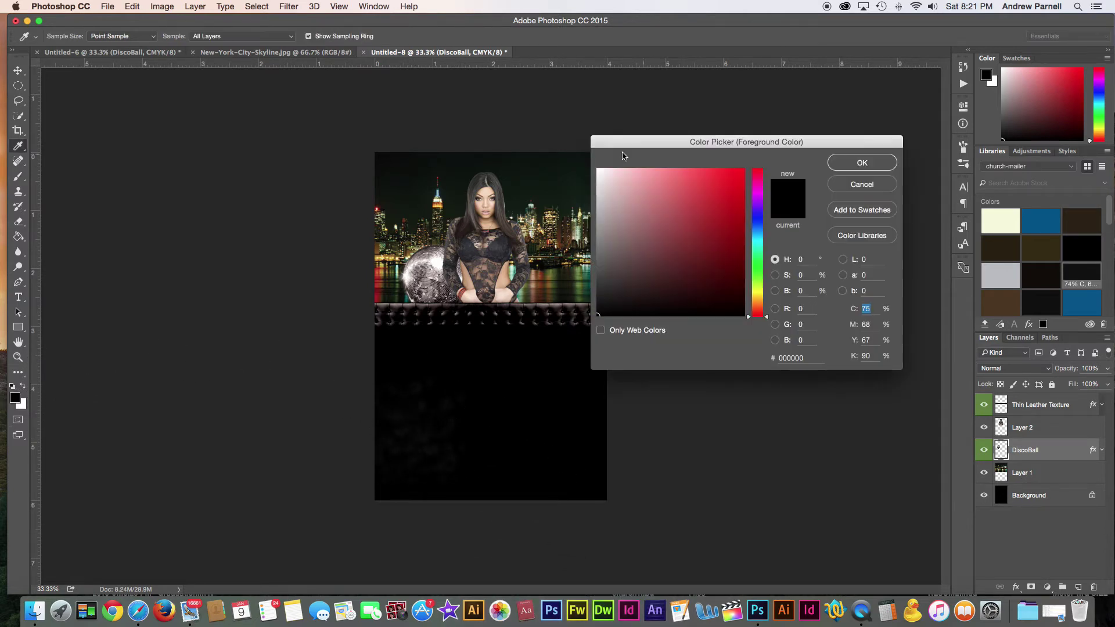
pyautogui.click(599, 172)
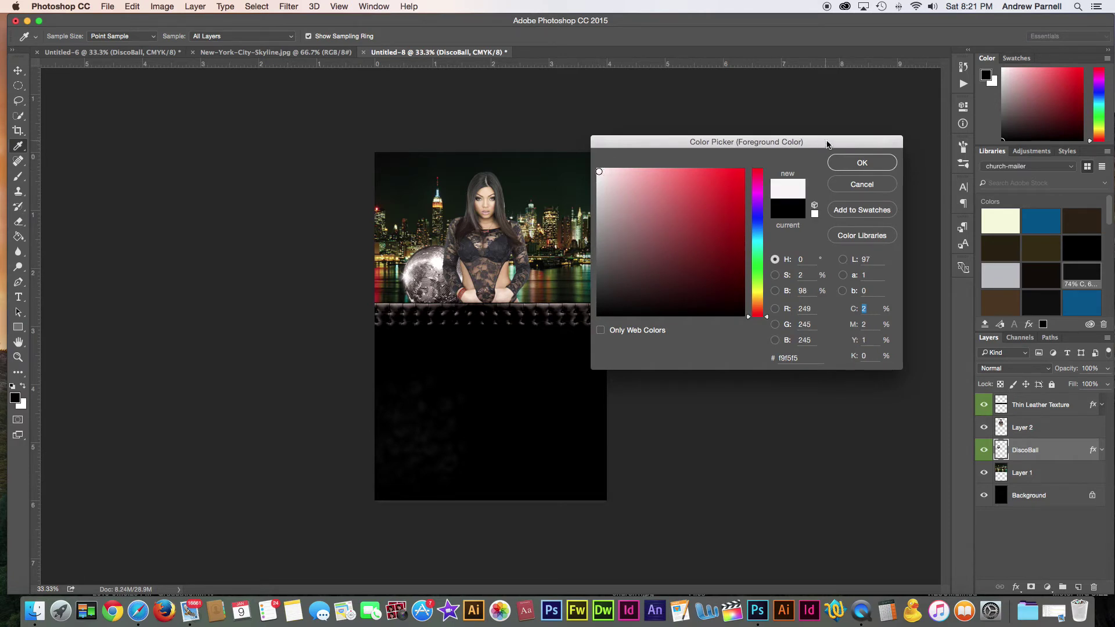
pyautogui.click(839, 165)
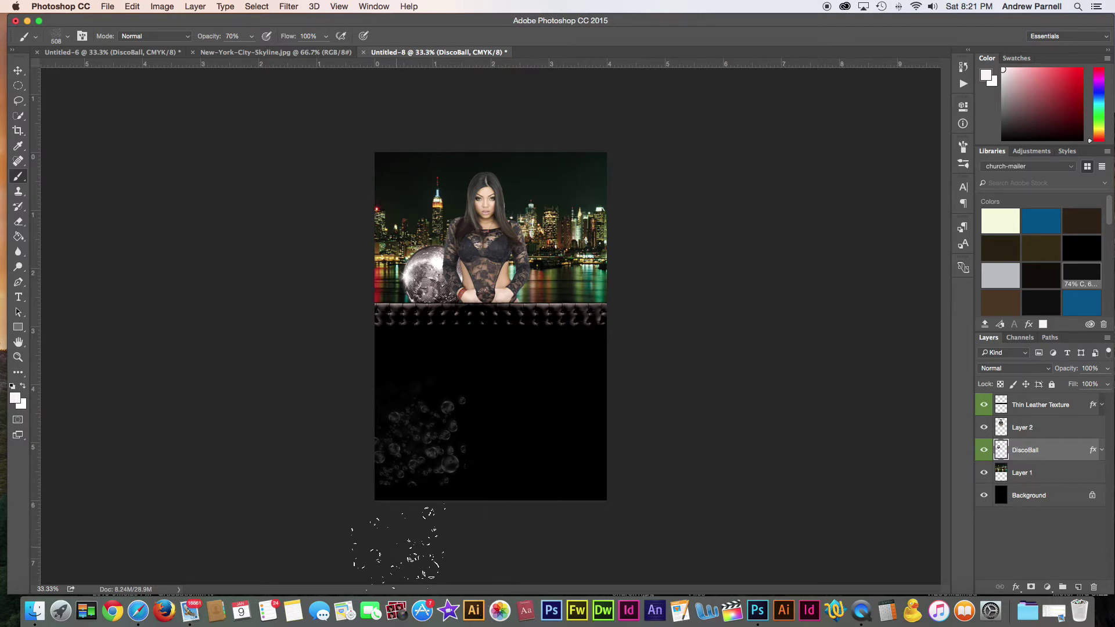
pyautogui.moveTo(362, 273); pyautogui.dragTo(383, 180)
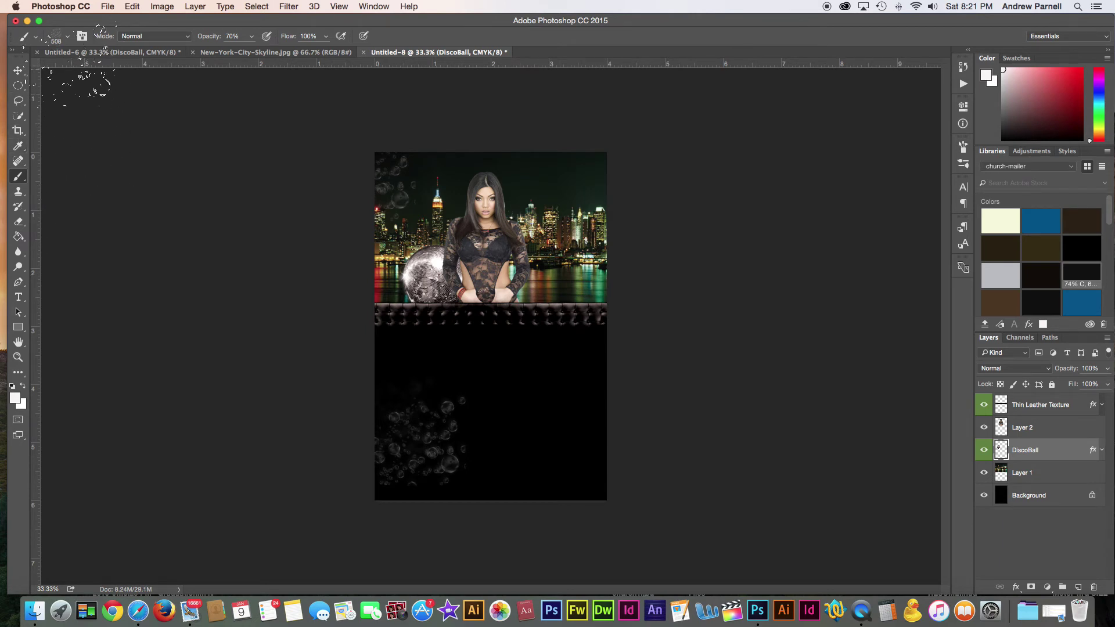
# Switch to the 2128 px sparkle brush preset, sized down to 460 px
pyautogui.click(66, 36)
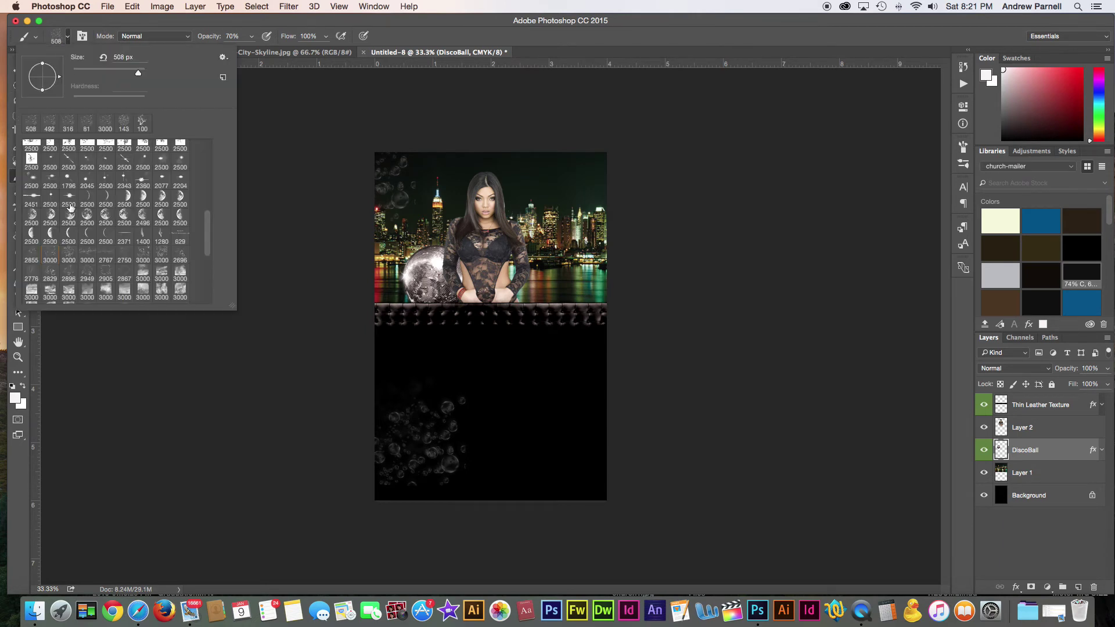
pyautogui.scroll(-1, 96, 285)
pyautogui.scroll(-3, 96, 284)
pyautogui.scroll(-3, 96, 285)
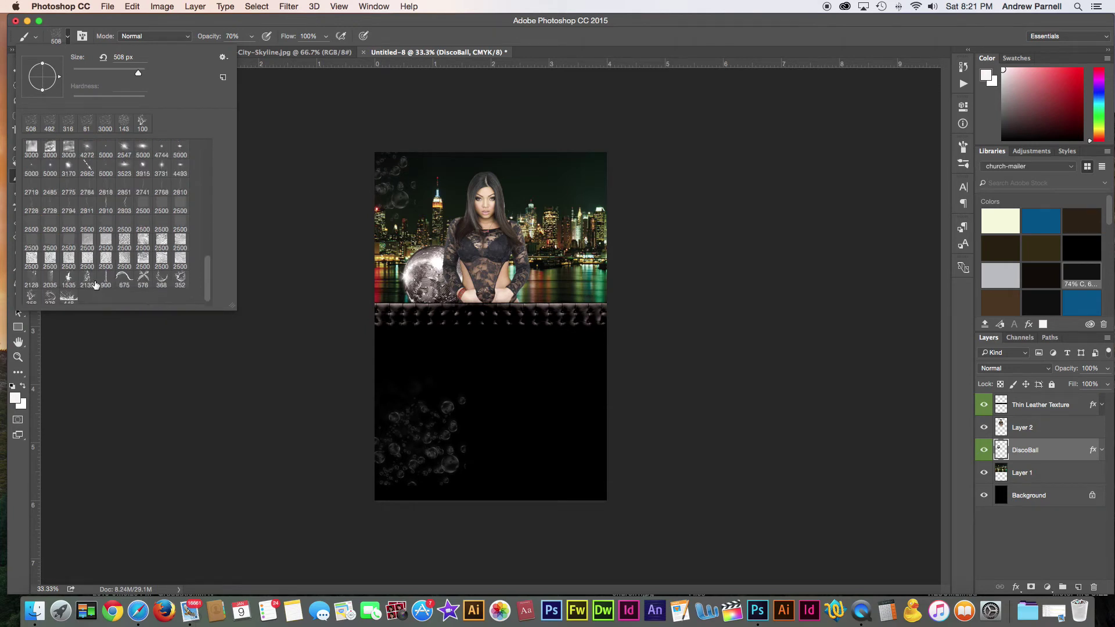
pyautogui.scroll(-3, 95, 284)
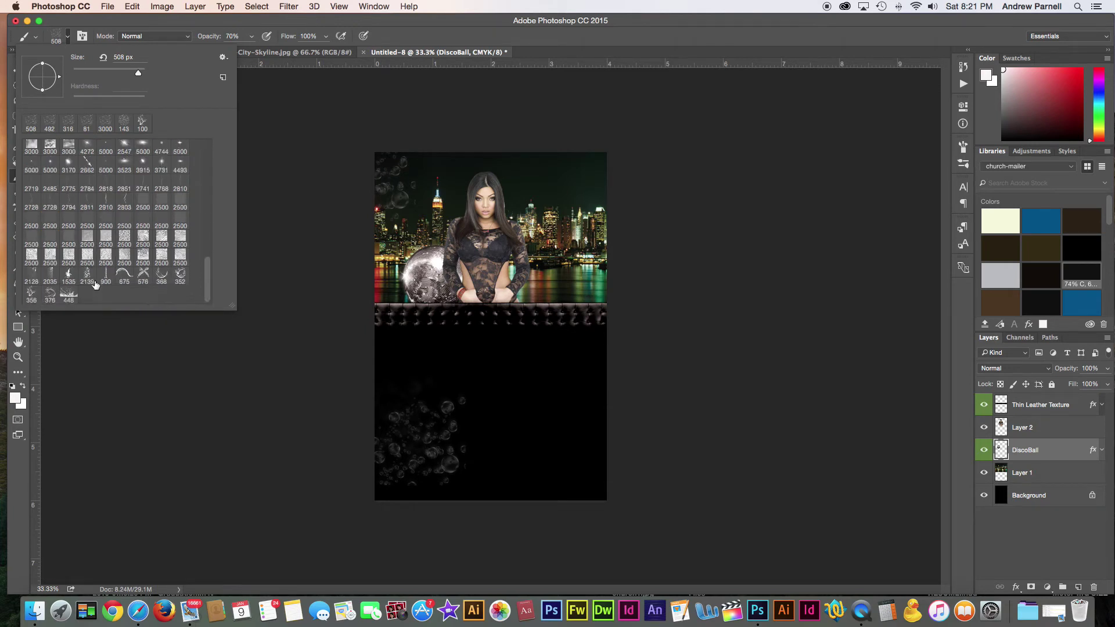
pyautogui.click(31, 274)
pyautogui.press('Return')
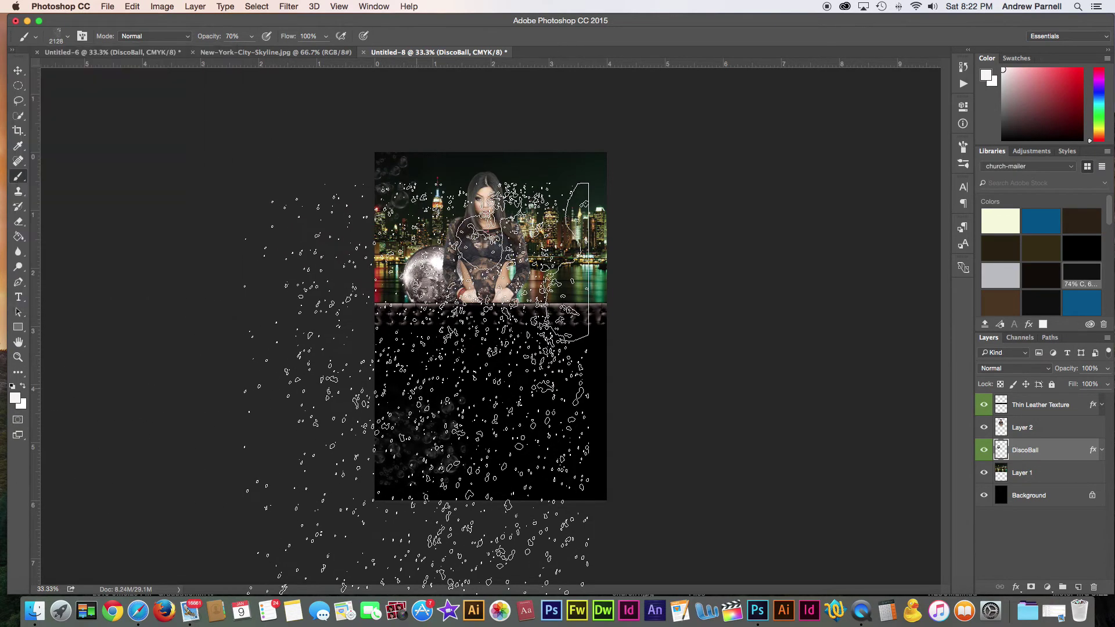
pyautogui.rightClick(418, 389)
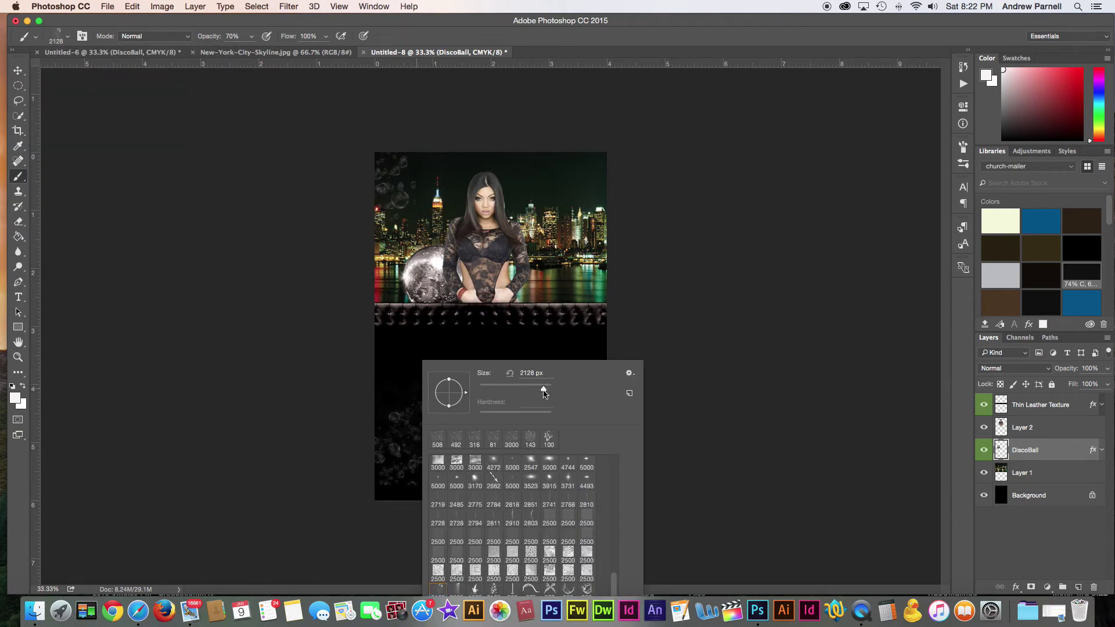
pyautogui.moveTo(546, 390); pyautogui.dragTo(535, 390)
pyautogui.press('Return')
# Stamp faint sparkles in the flyer's lower-right and top-right corners
pyautogui.moveTo(572, 331); pyautogui.dragTo(580, 372)
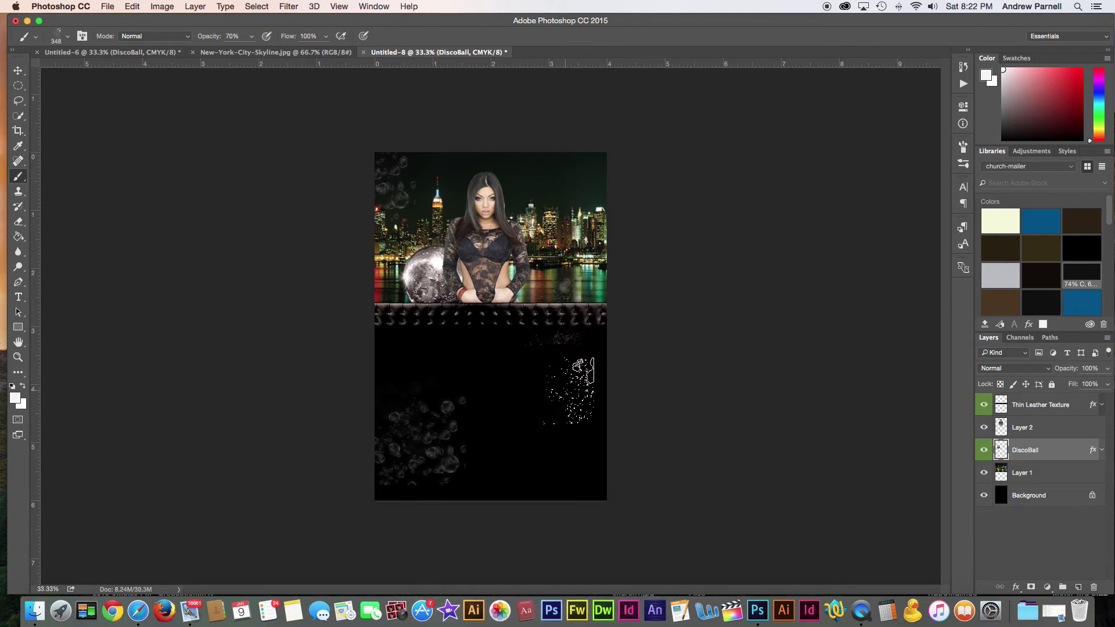
pyautogui.press('super+z')
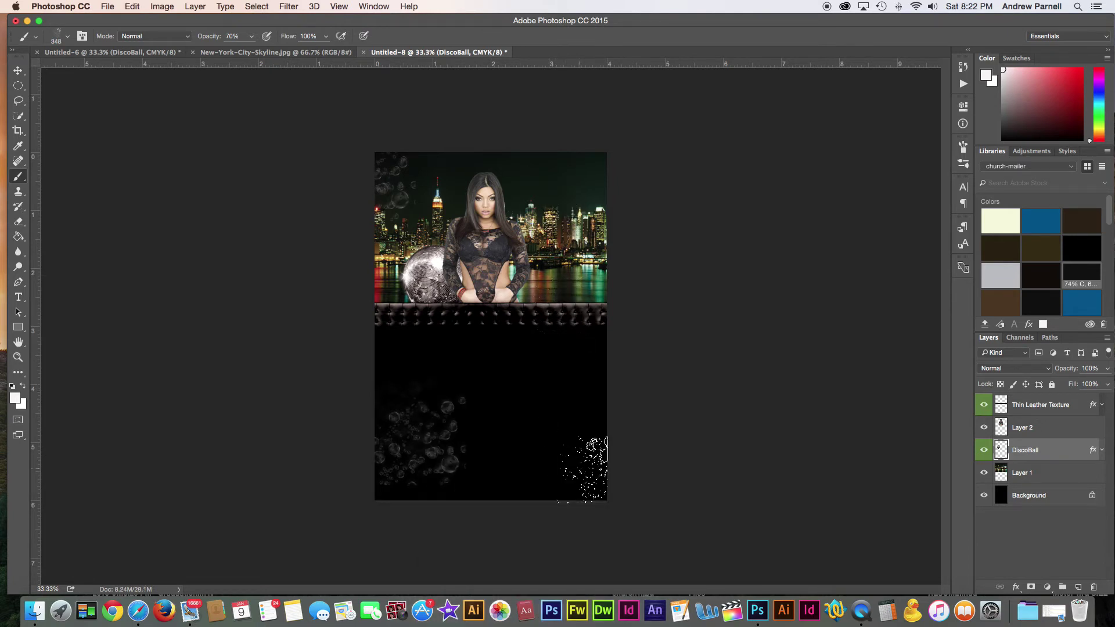
pyautogui.click(580, 469)
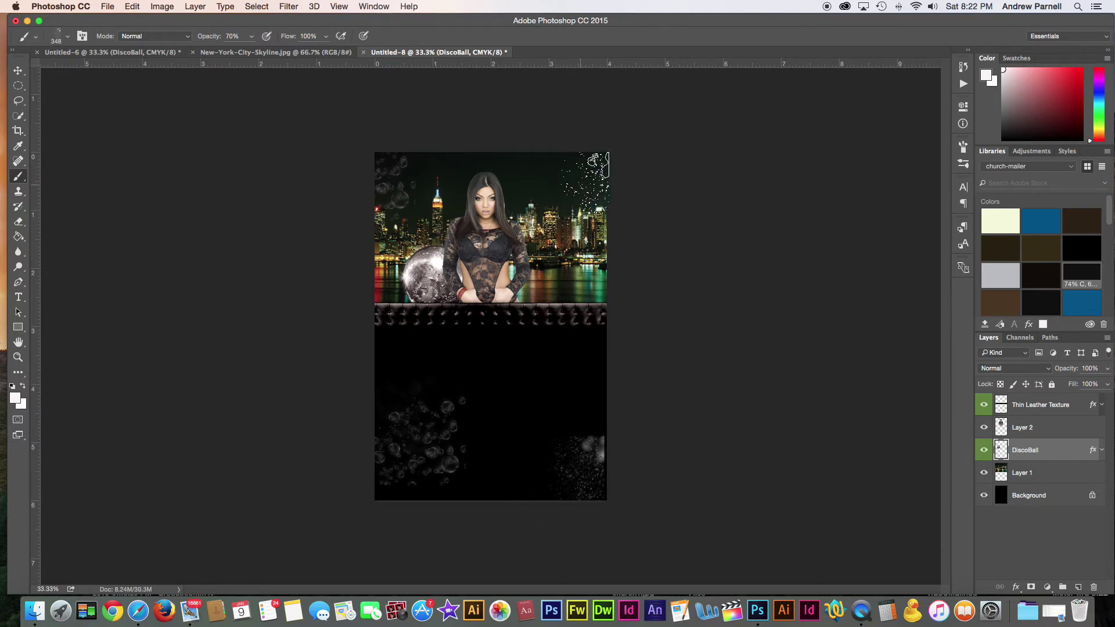
pyautogui.click(595, 159)
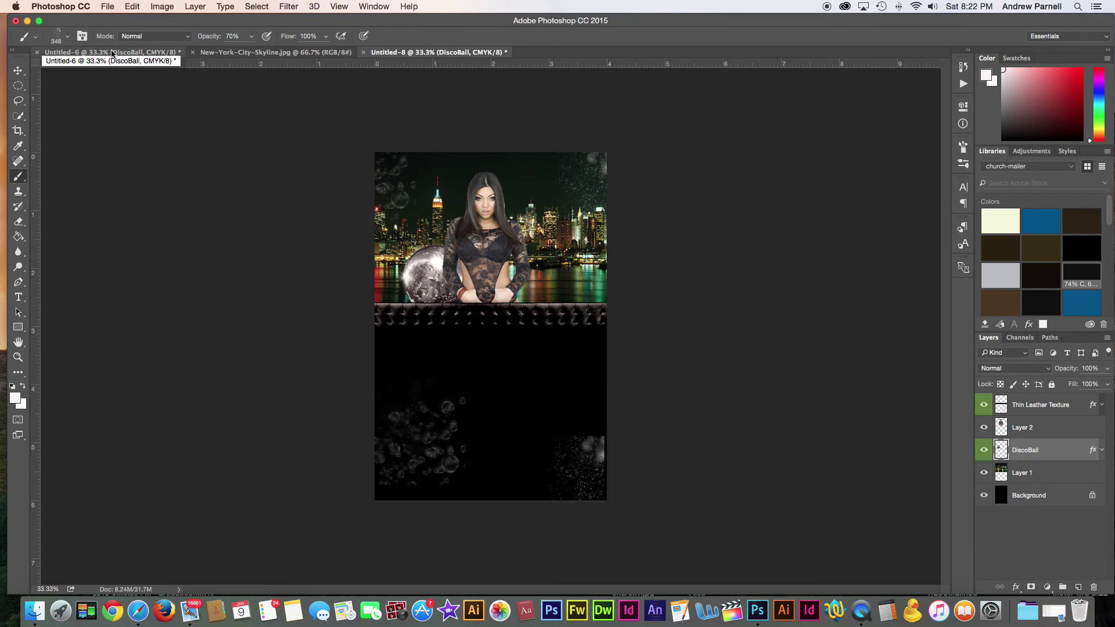
# Bring the black die and purple sphere from Untitled-6 into the flyer's lower half
pyautogui.click(18, 71)
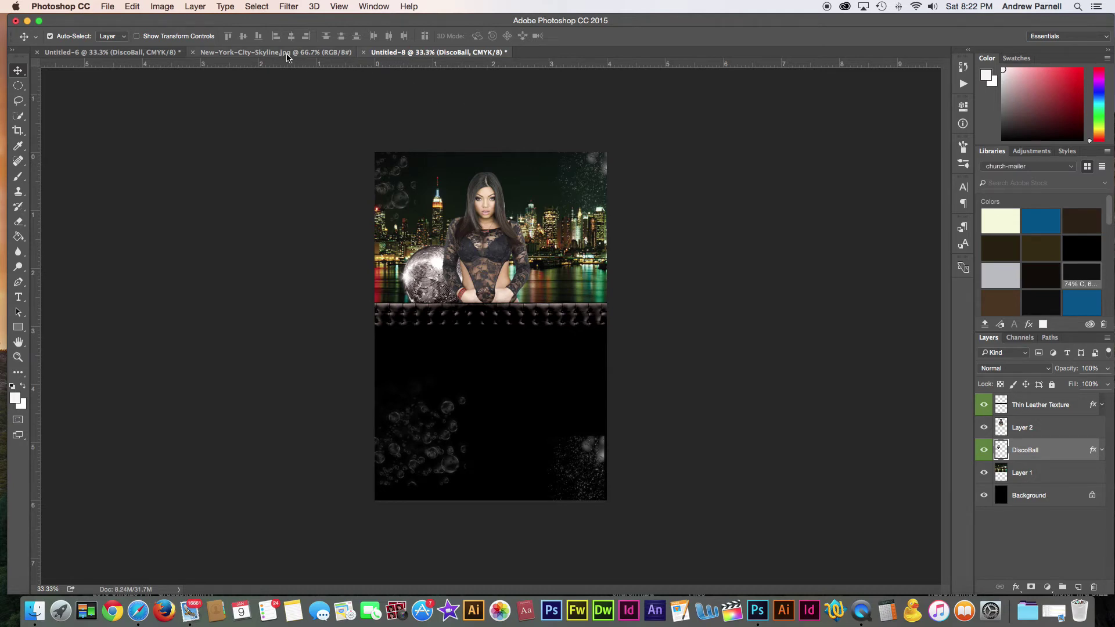
pyautogui.click(170, 54)
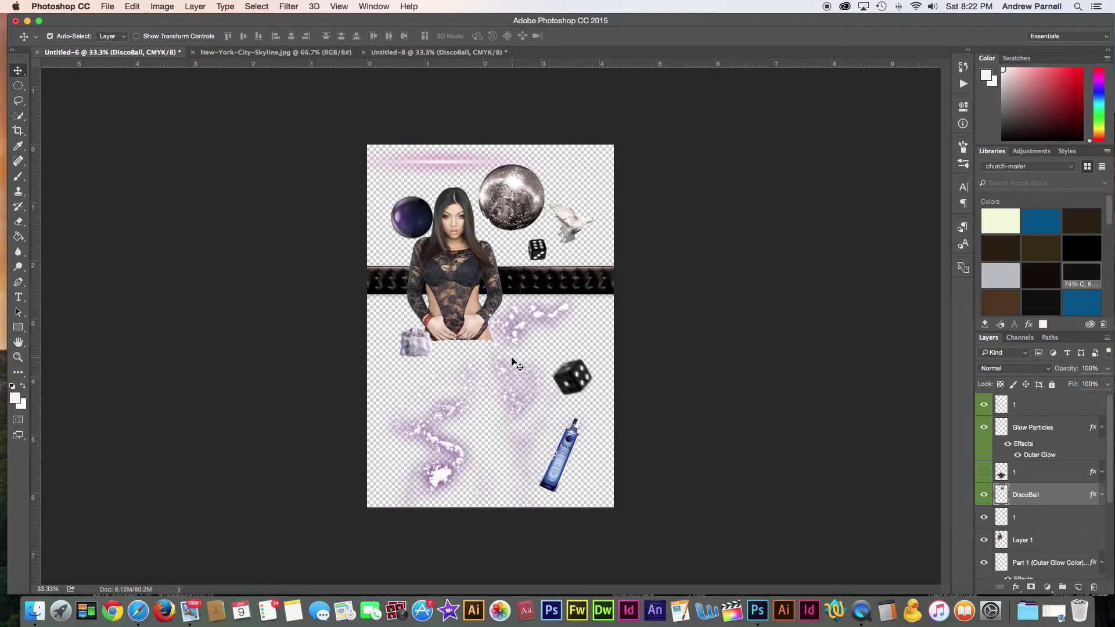
pyautogui.moveTo(579, 387)
pyautogui.mouseDown()
pyautogui.moveTo(542, 248)
pyautogui.moveTo(404, 58)
pyautogui.mouseUp()
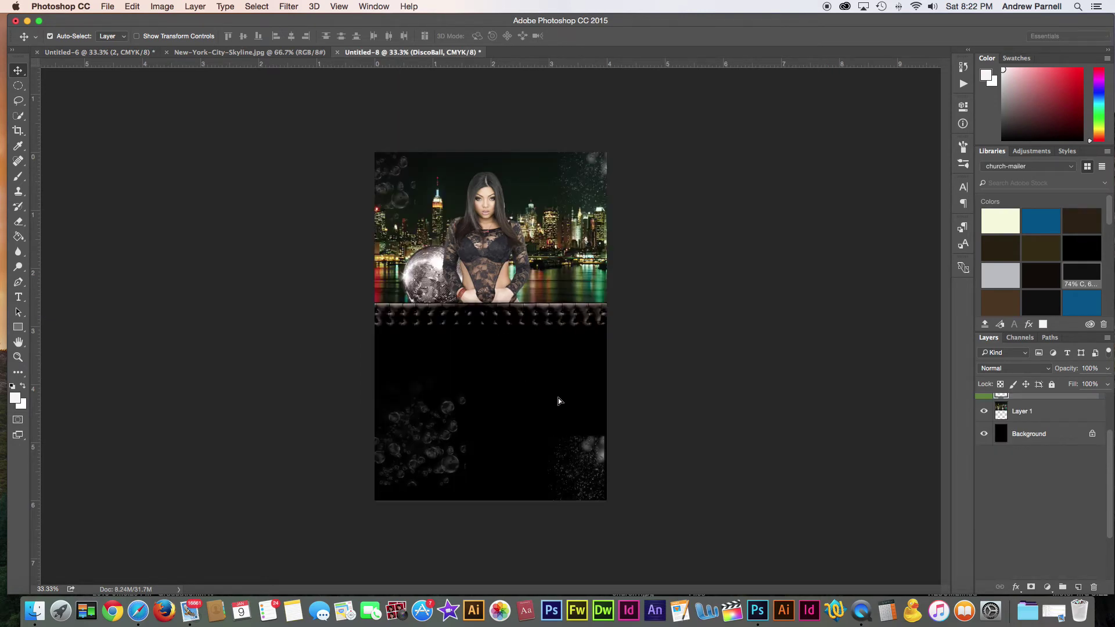
pyautogui.moveTo(558, 398); pyautogui.dragTo(561, 400)
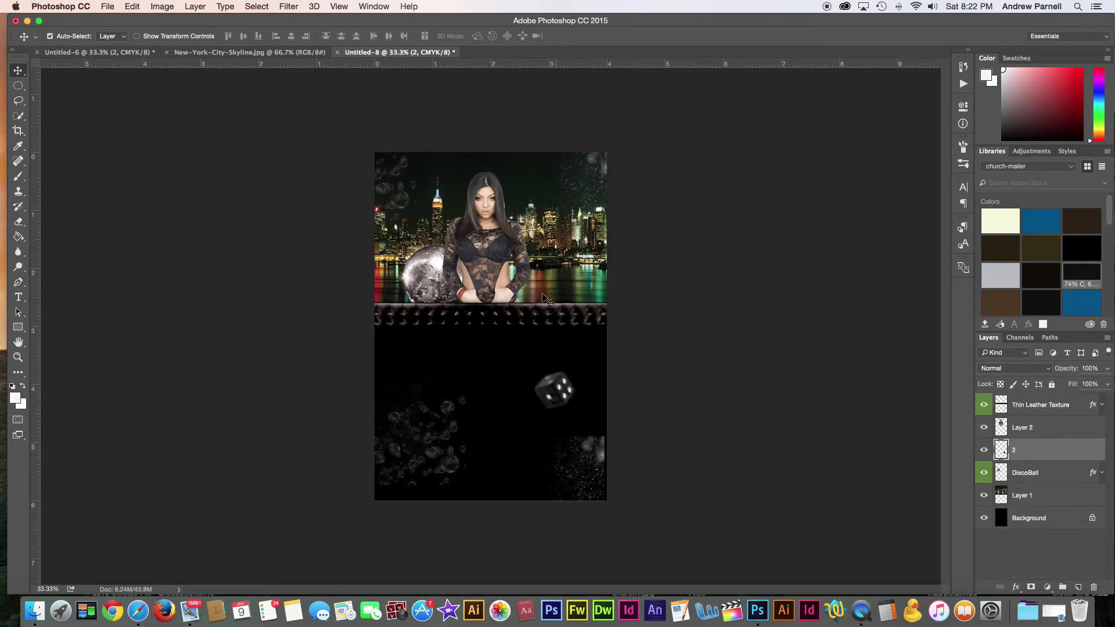
pyautogui.click(136, 53)
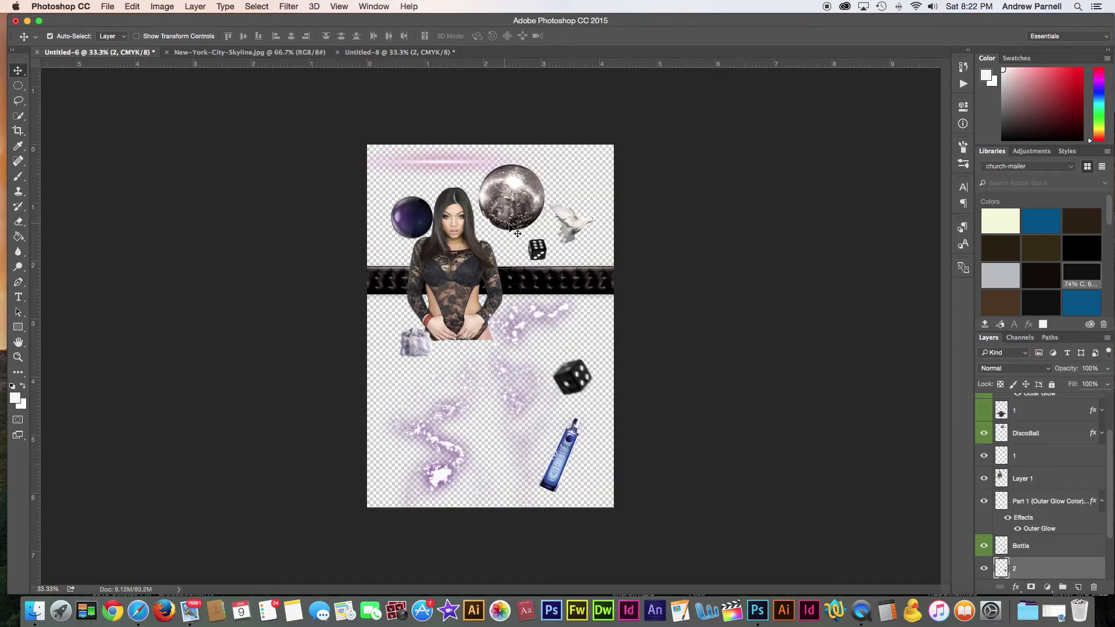
pyautogui.moveTo(418, 226)
pyautogui.mouseDown()
pyautogui.moveTo(412, 89)
pyautogui.moveTo(422, 368)
pyautogui.mouseUp()
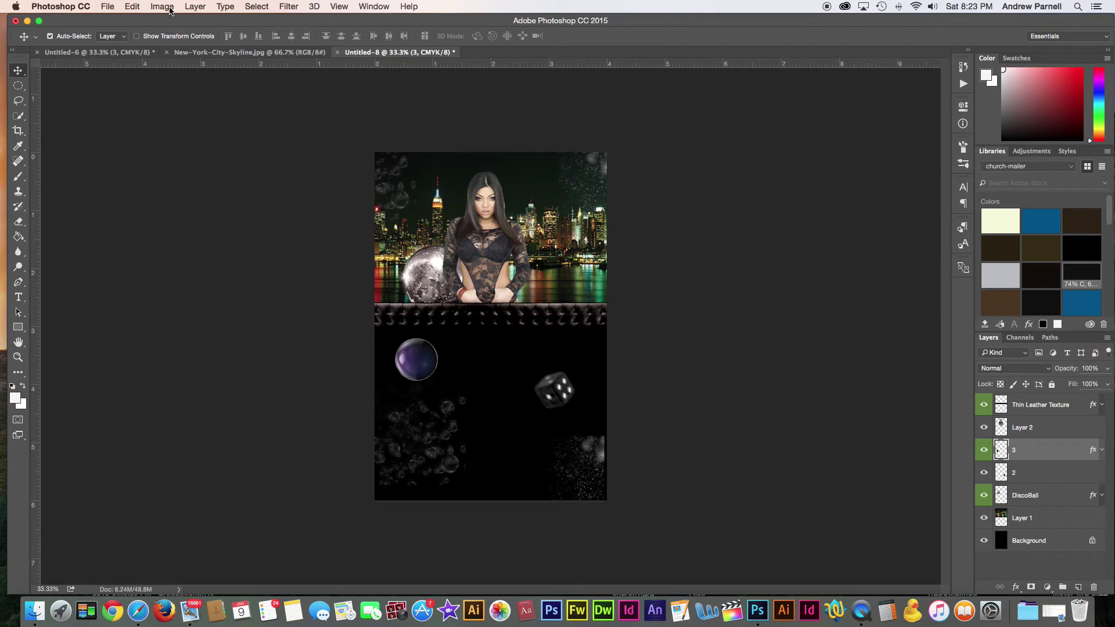
# Colorize the sphere with Hue/Saturation at hue 31, saturation 75 for an amber-orange tint
pyautogui.click(171, 9)
pyautogui.moveTo(181, 38)
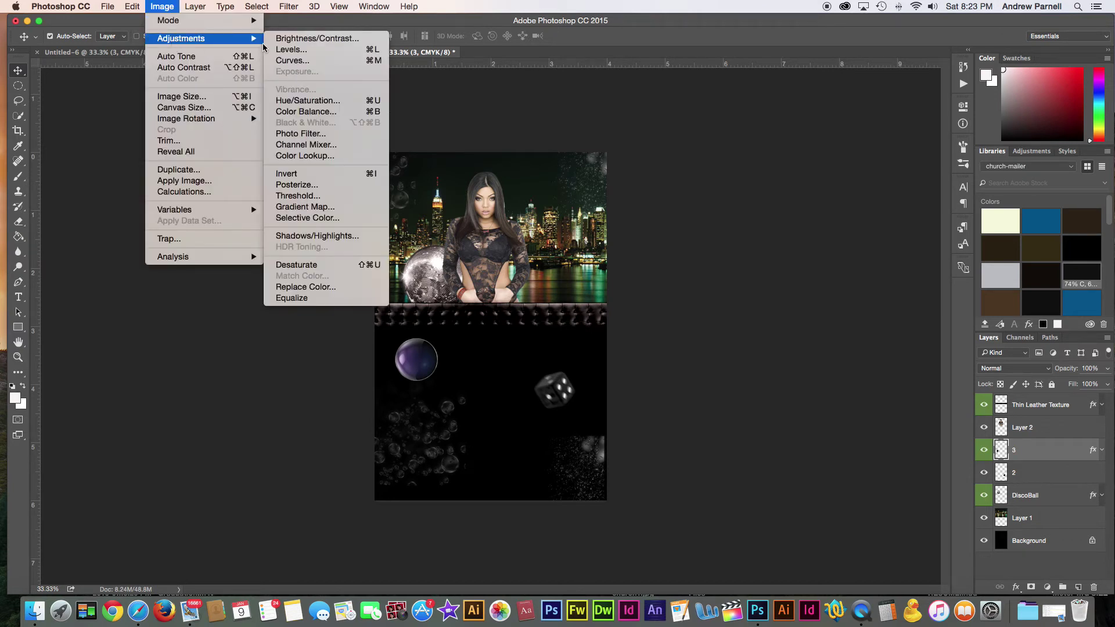
pyautogui.click(293, 102)
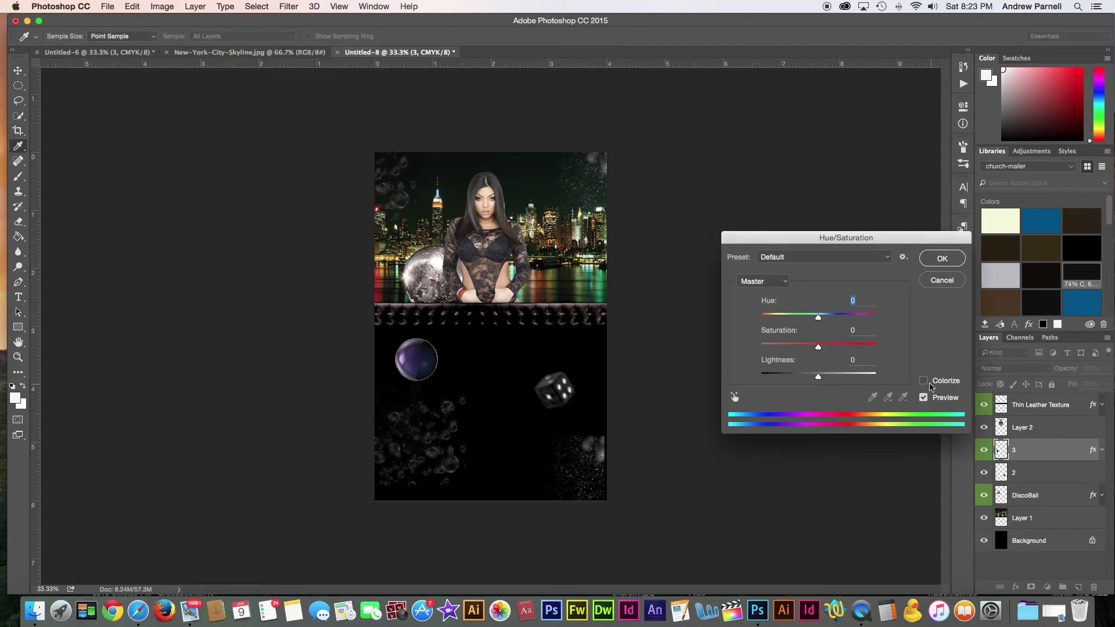
pyautogui.click(924, 382)
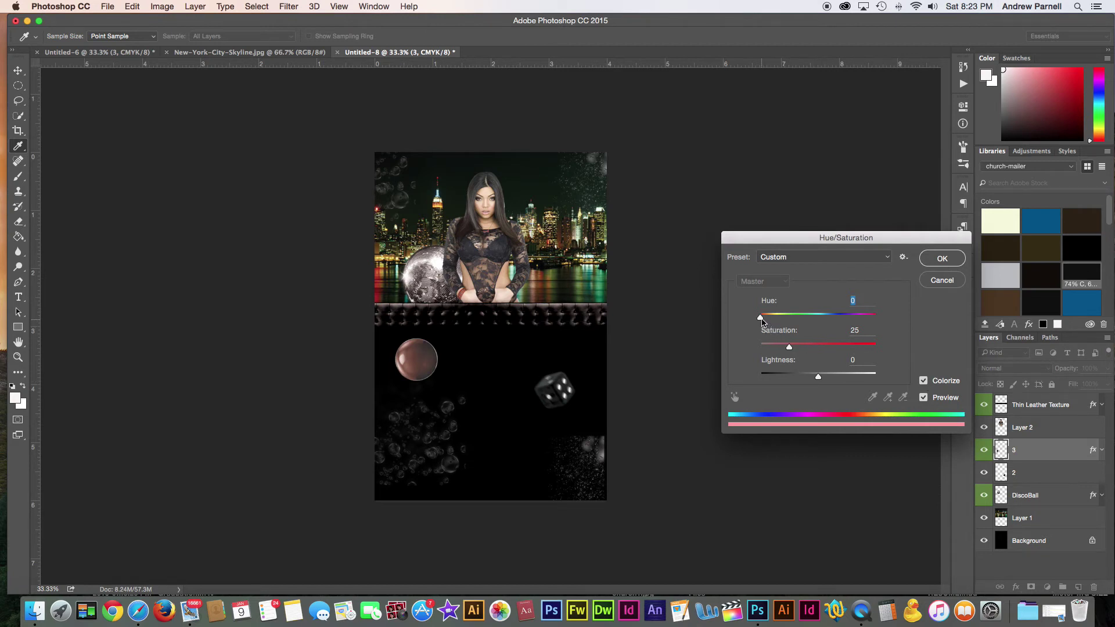
pyautogui.moveTo(762, 318); pyautogui.dragTo(789, 318)
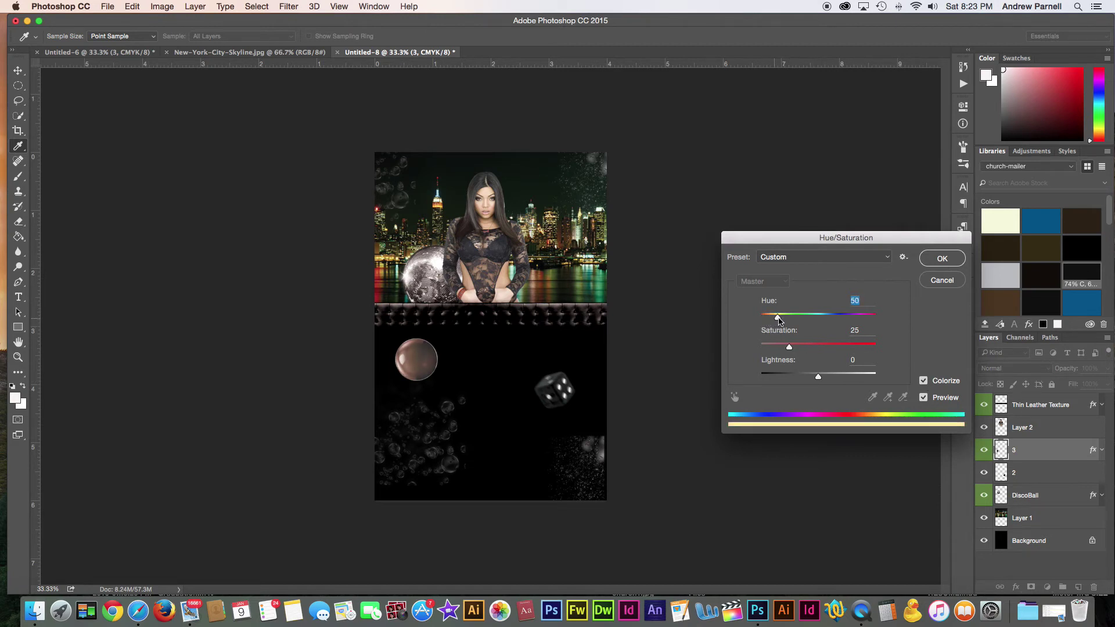
pyautogui.moveTo(789, 318)
pyautogui.mouseDown()
pyautogui.moveTo(762, 318)
pyautogui.moveTo(792, 350)
pyautogui.moveTo(849, 348)
pyautogui.mouseUp()
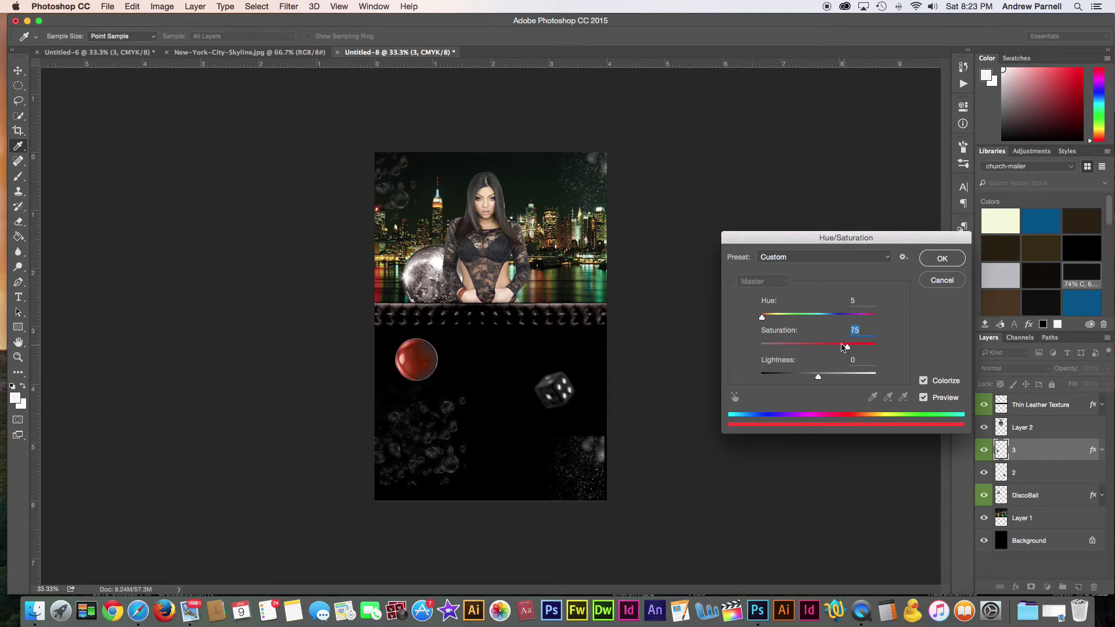
pyautogui.moveTo(761, 318)
pyautogui.mouseDown()
pyautogui.moveTo(855, 328)
pyautogui.moveTo(771, 327)
pyautogui.mouseUp()
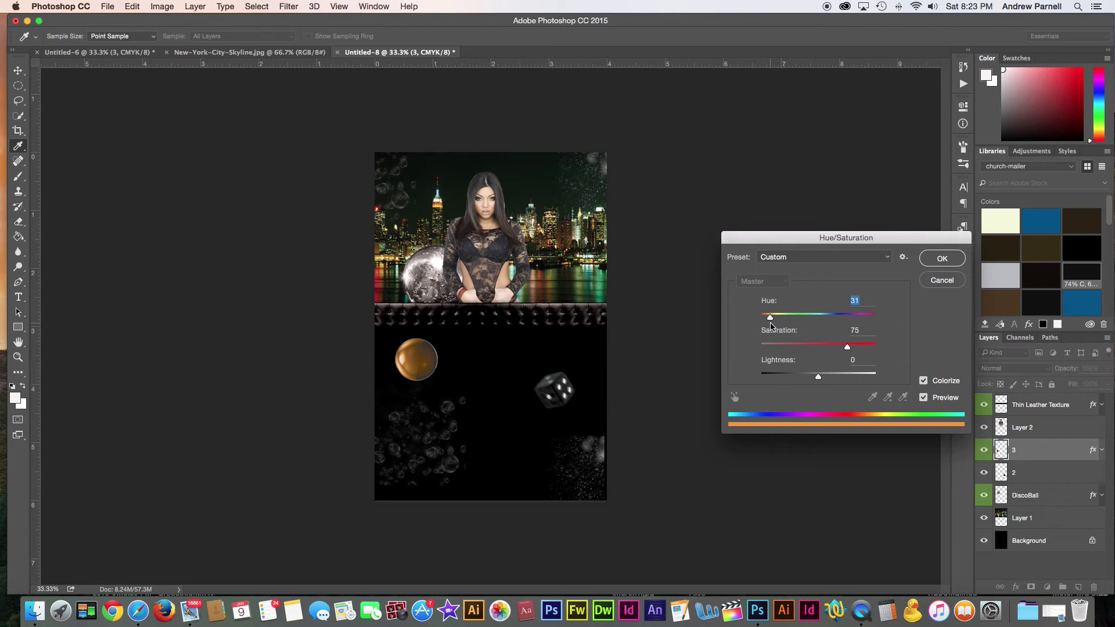
pyautogui.click(942, 258)
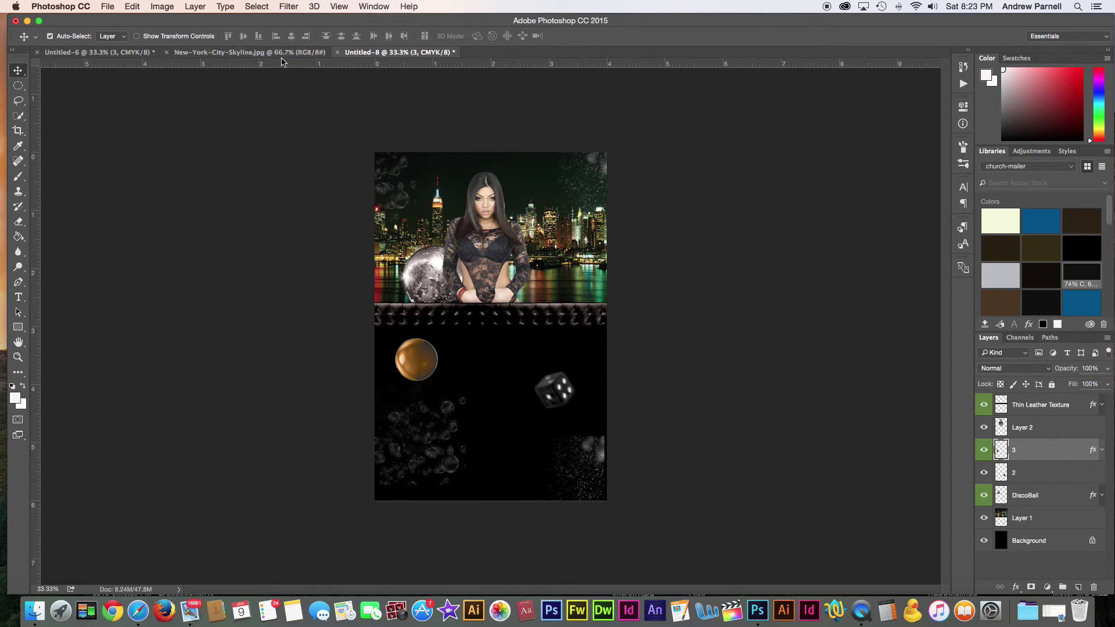
# Copy the blue bottle from Untitled-6 into the flyer beside the model
pyautogui.click(132, 53)
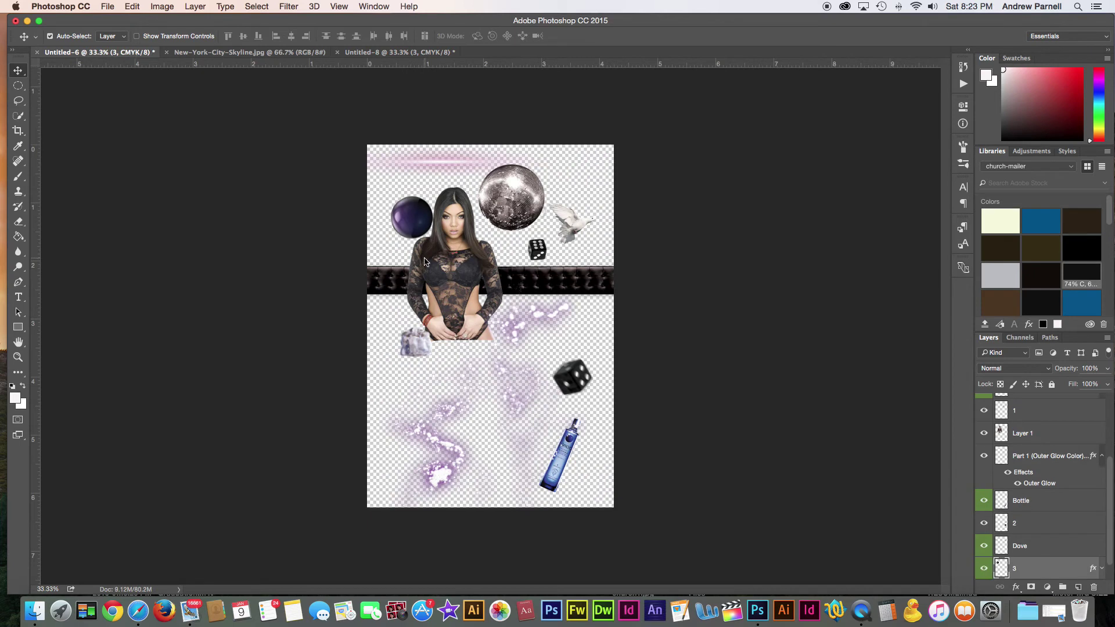
pyautogui.moveTo(558, 480)
pyautogui.mouseDown()
pyautogui.moveTo(566, 464)
pyautogui.moveTo(401, 53)
pyautogui.moveTo(411, 64)
pyautogui.mouseUp()
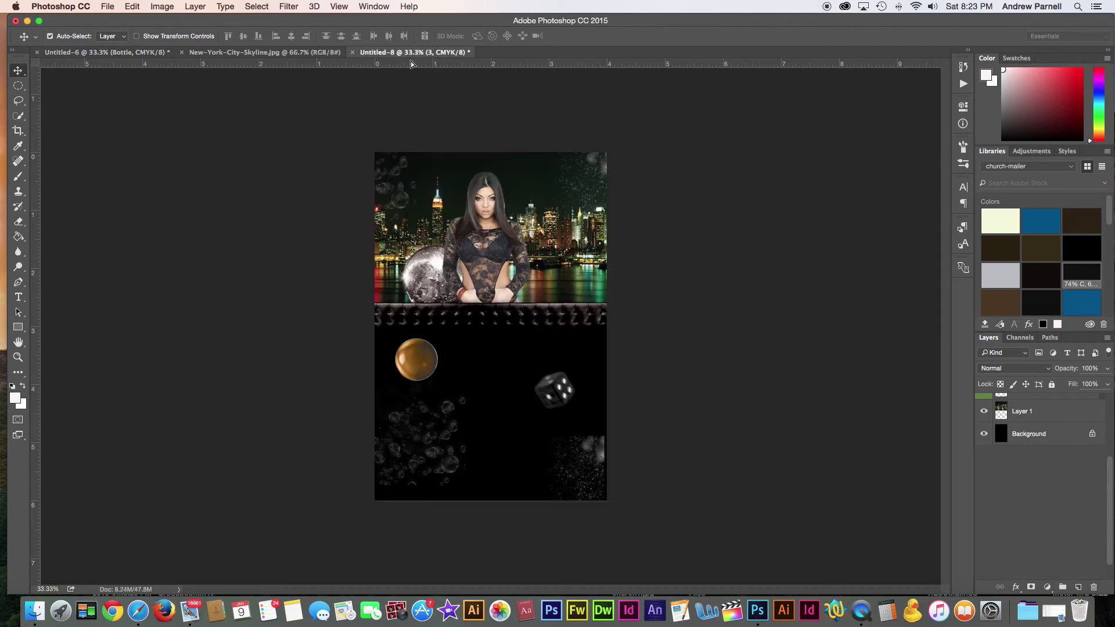
pyautogui.moveTo(542, 286); pyautogui.dragTo(525, 300)
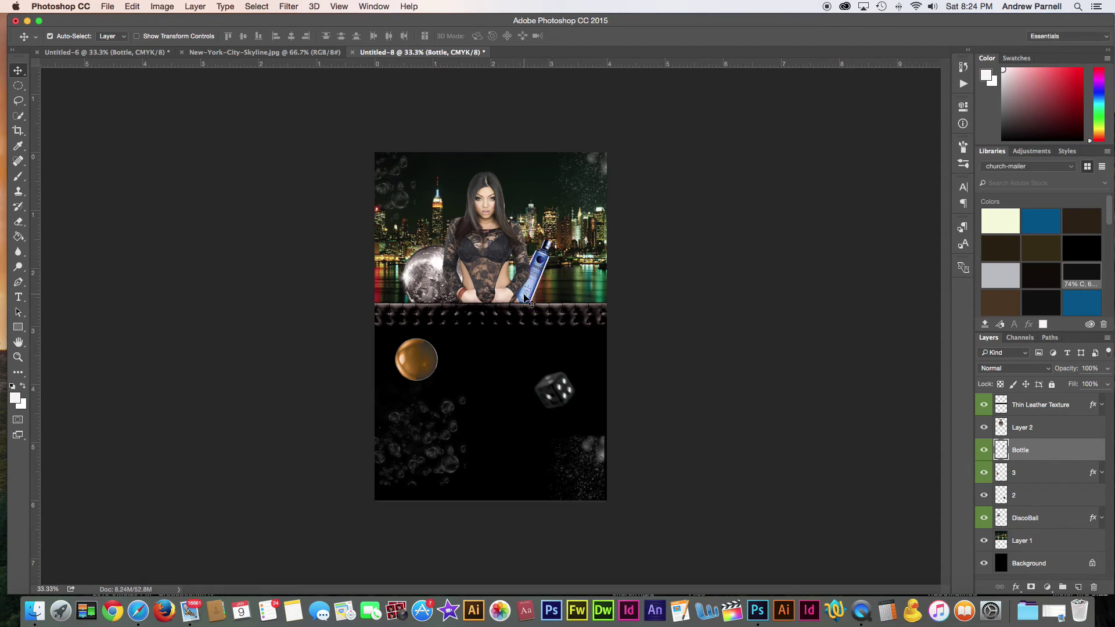
# Copy the Glow Particles layer from the collage into the flyer around the die
pyautogui.click(128, 53)
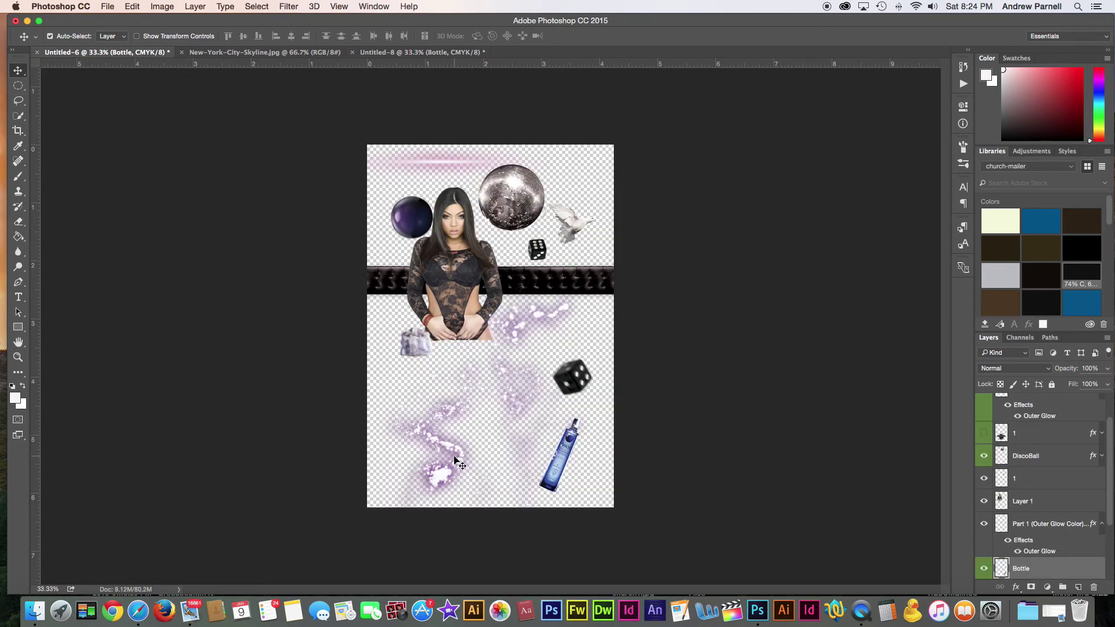
pyautogui.moveTo(448, 463)
pyautogui.mouseDown()
pyautogui.moveTo(413, 93)
pyautogui.moveTo(451, 250)
pyautogui.mouseUp()
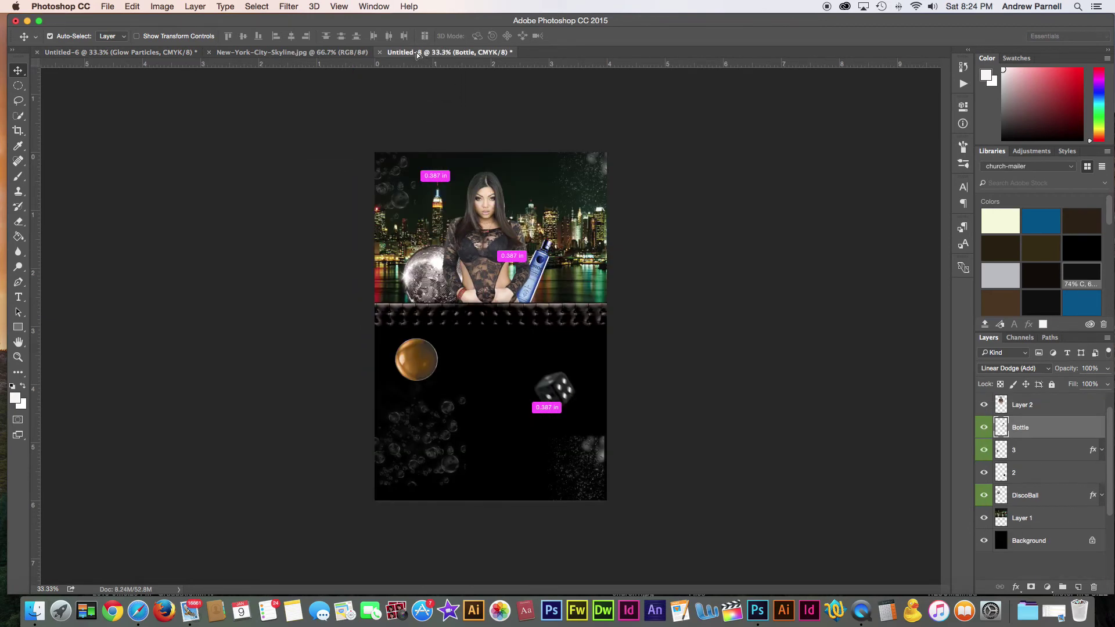
pyautogui.moveTo(486, 340)
pyautogui.mouseDown()
pyautogui.moveTo(432, 316)
pyautogui.moveTo(432, 326)
pyautogui.moveTo(443, 315)
pyautogui.mouseUp()
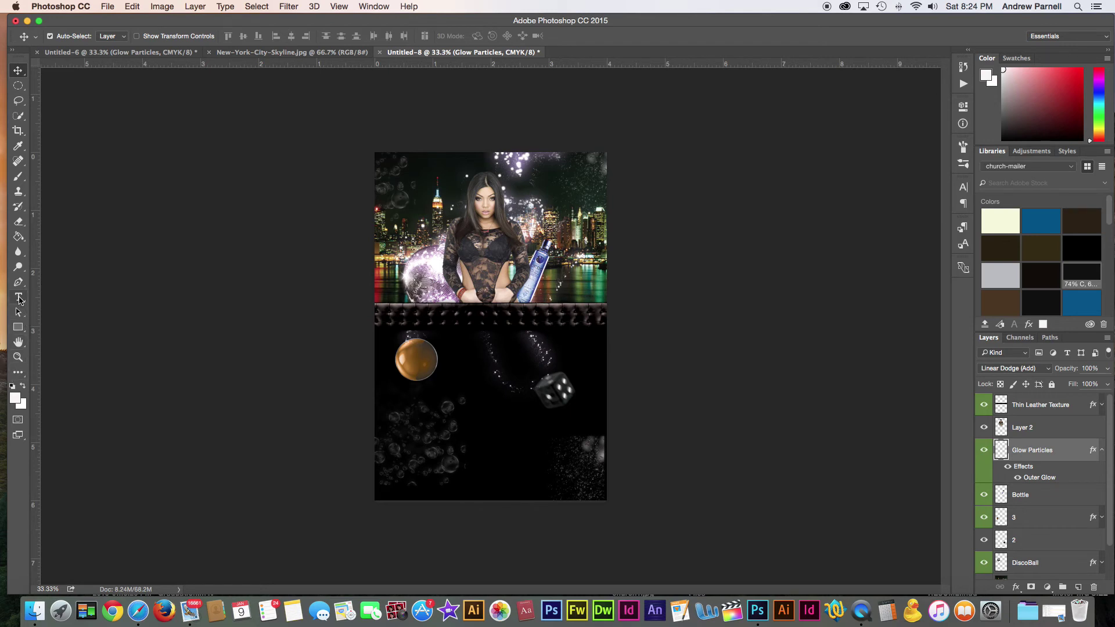
# Add a text layer reading DARK on the flyer and select its text
pyautogui.click(19, 297)
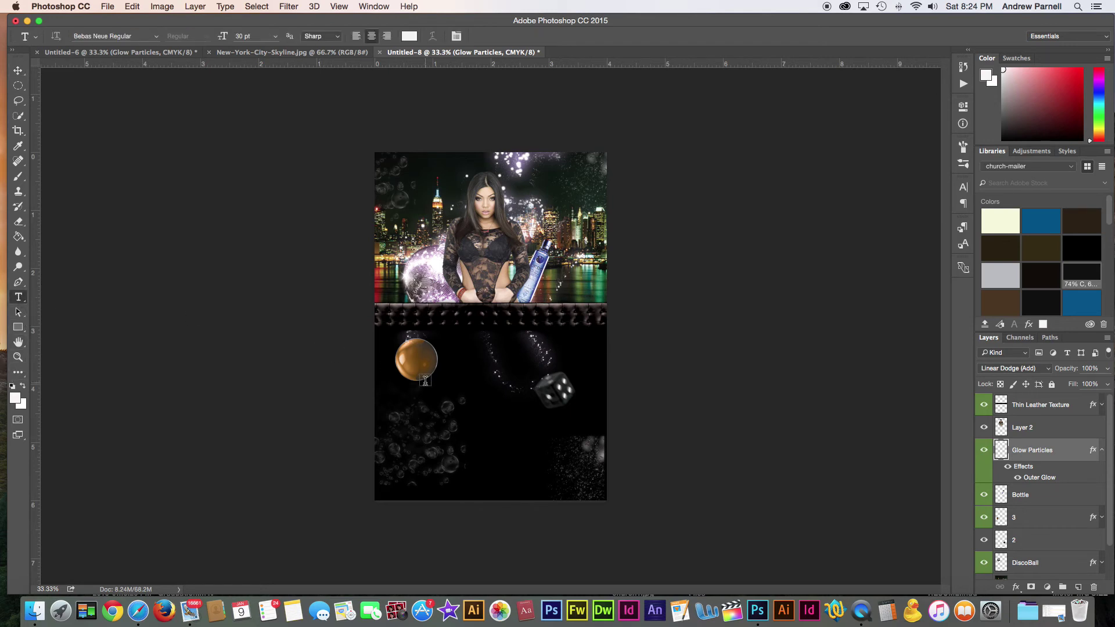
pyautogui.click(459, 338)
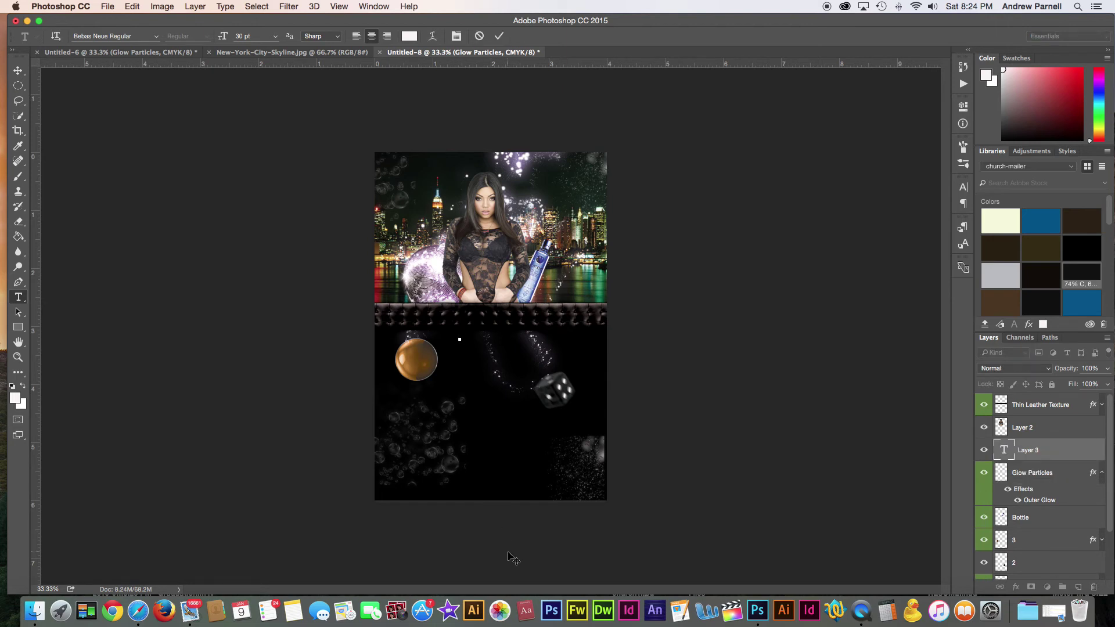
pyautogui.write('DADK')
pyautogui.moveTo(482, 329); pyautogui.dragTo(436, 329)
# Set the DARK text's font to Brush Script MT Italic
pyautogui.click(157, 38)
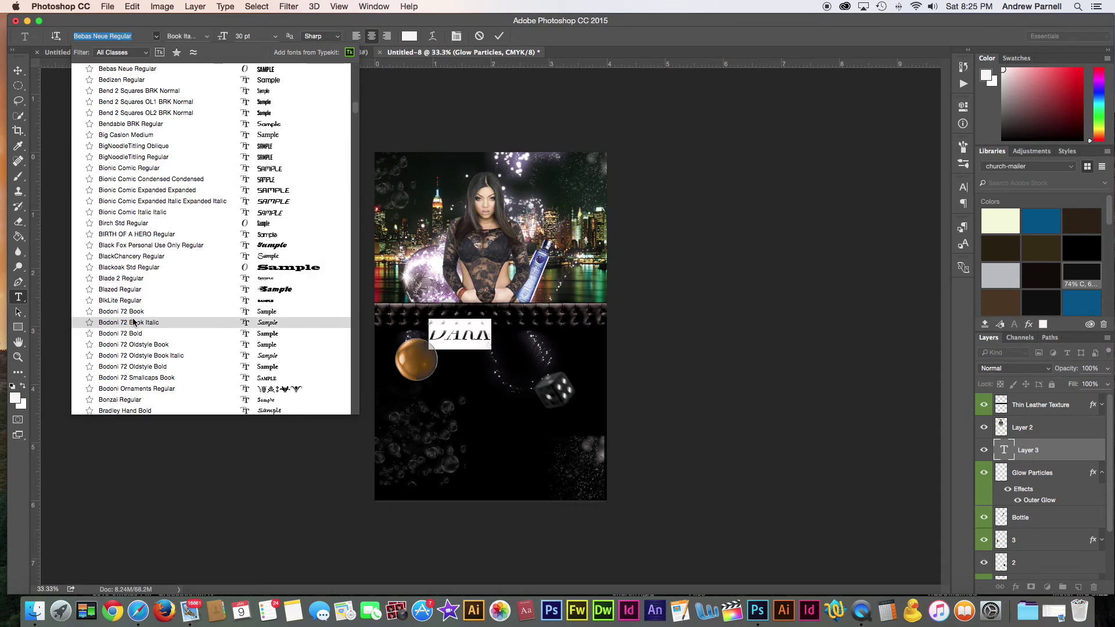
pyautogui.scroll(-5, 133, 322)
pyautogui.scroll(-1, 132, 256)
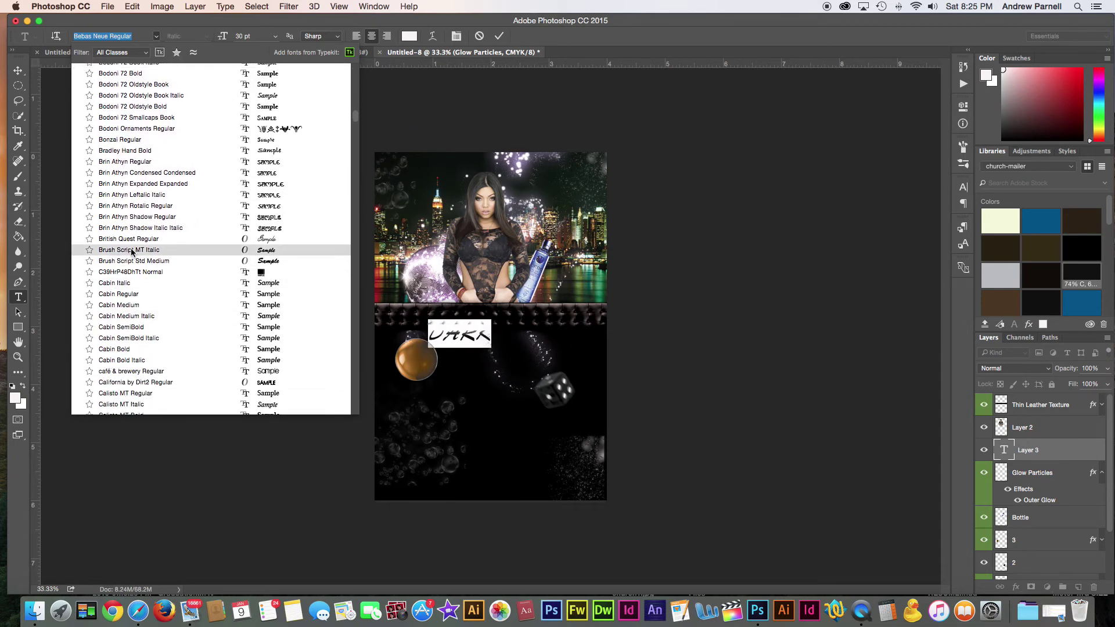
pyautogui.scroll(2, 132, 214)
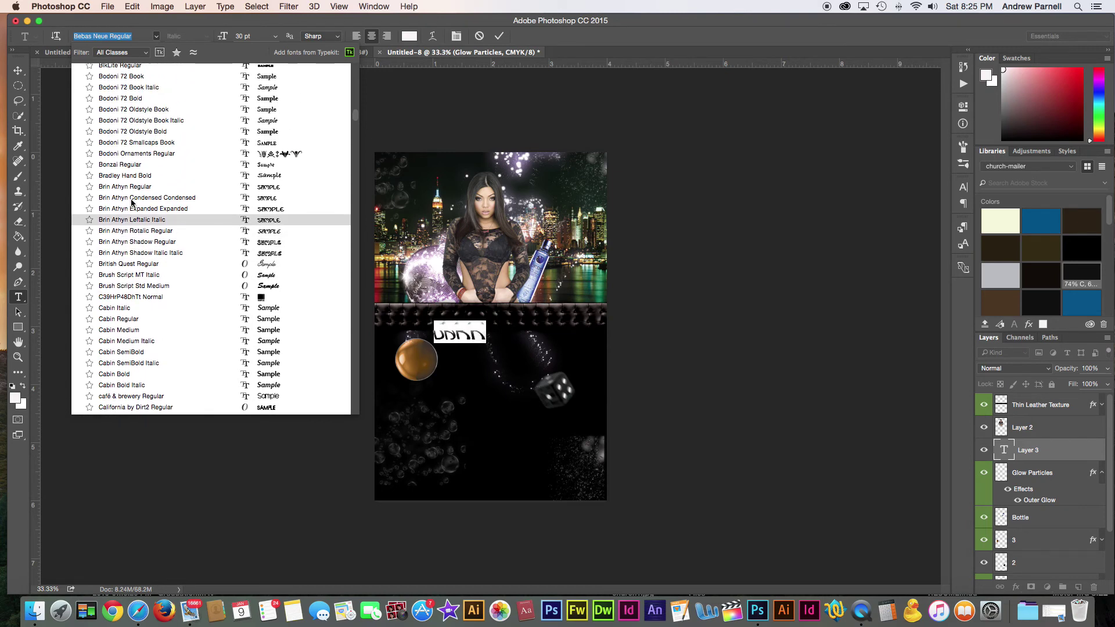
pyautogui.scroll(7, 132, 202)
pyautogui.scroll(4, 133, 203)
pyautogui.scroll(4, 133, 204)
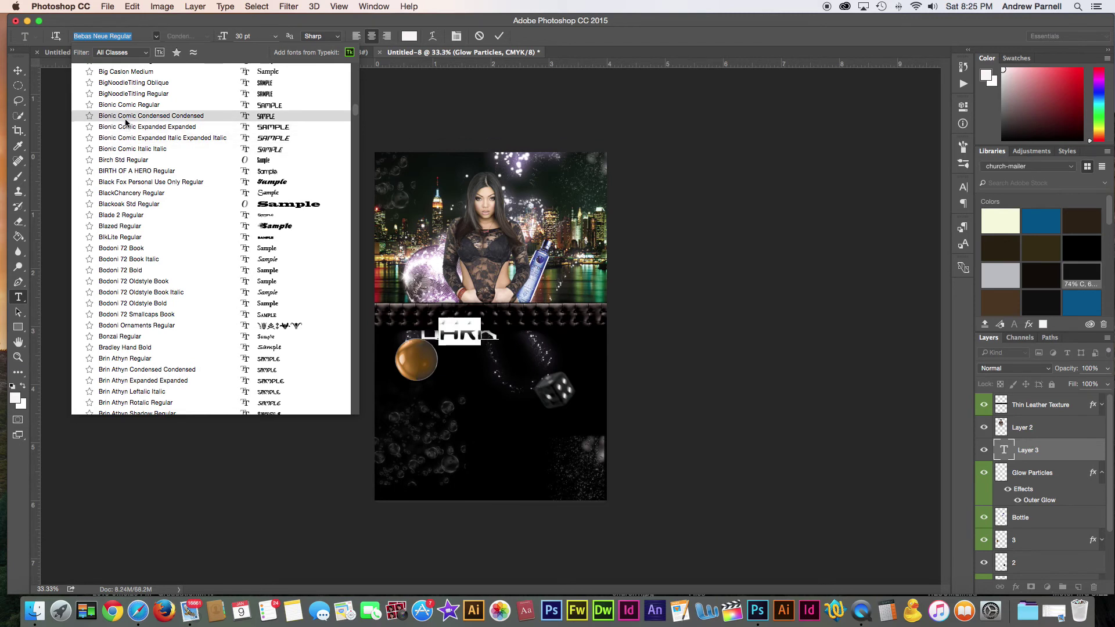
pyautogui.scroll(5, 126, 121)
pyautogui.scroll(1, 126, 122)
pyautogui.scroll(3, 126, 121)
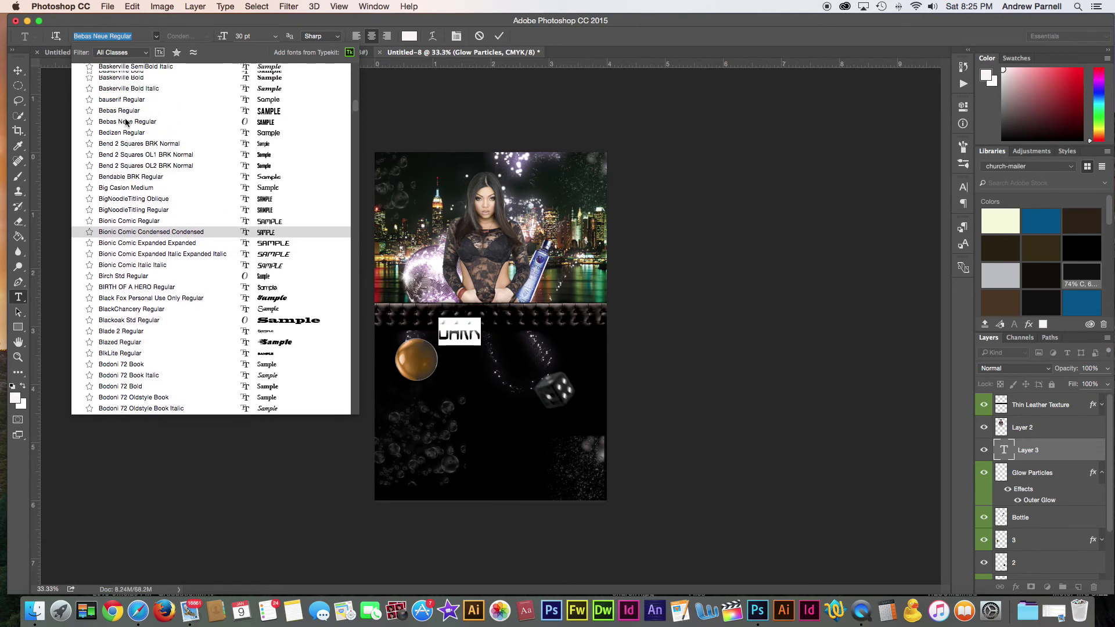
pyautogui.scroll(5, 126, 121)
pyautogui.scroll(5, 126, 121)
pyautogui.scroll(-1, 126, 122)
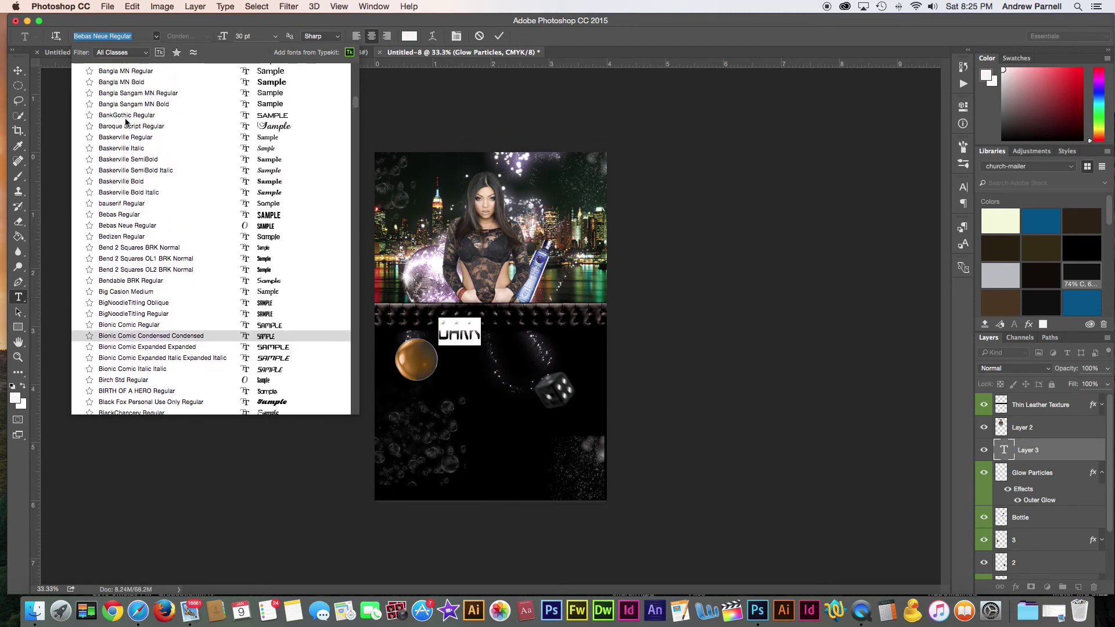
pyautogui.scroll(1, 126, 122)
pyautogui.press('BackSpace')
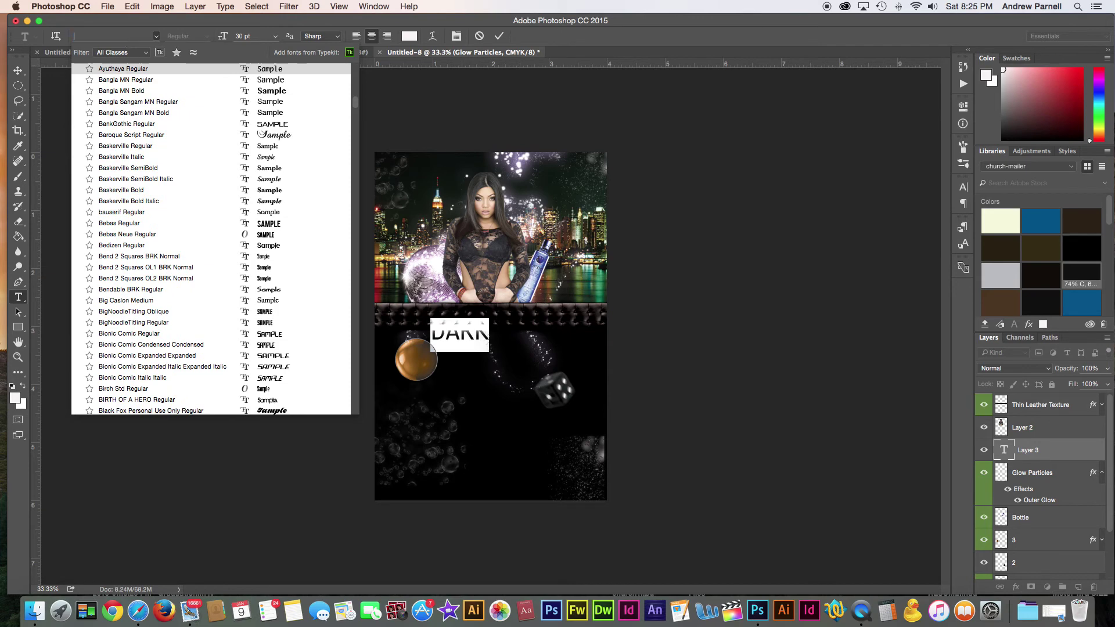
pyautogui.write('BR')
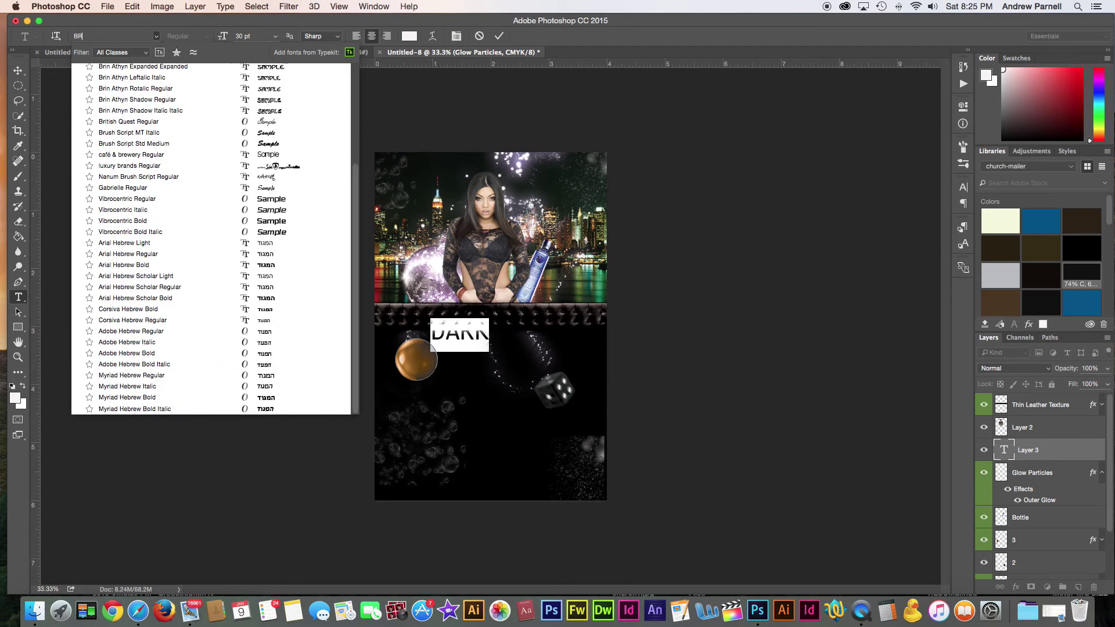
pyautogui.write('USH')
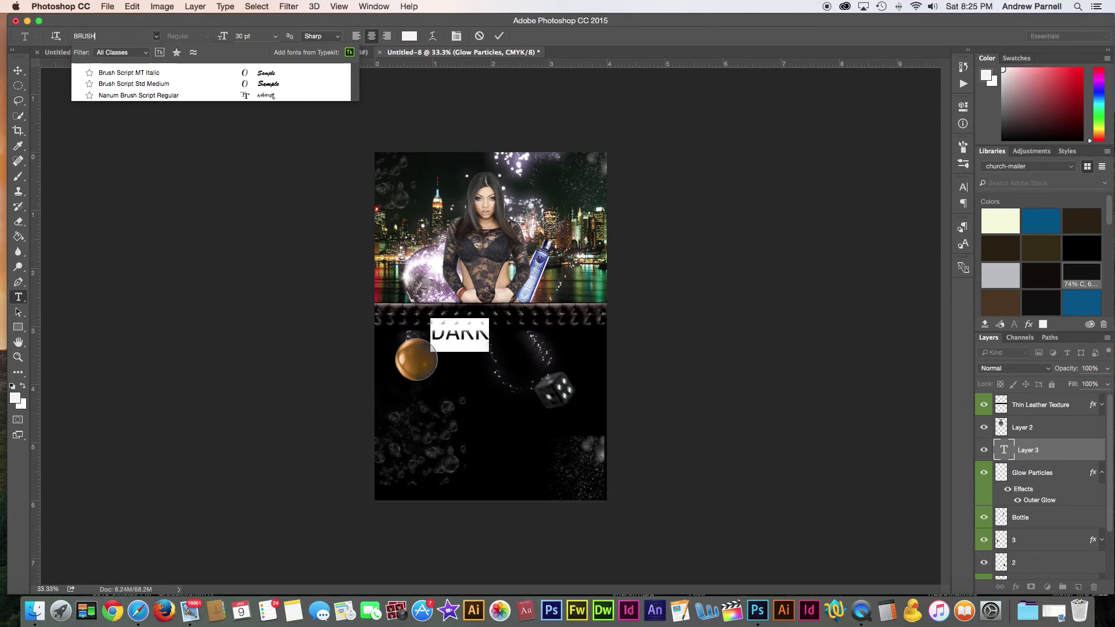
pyautogui.click(142, 73)
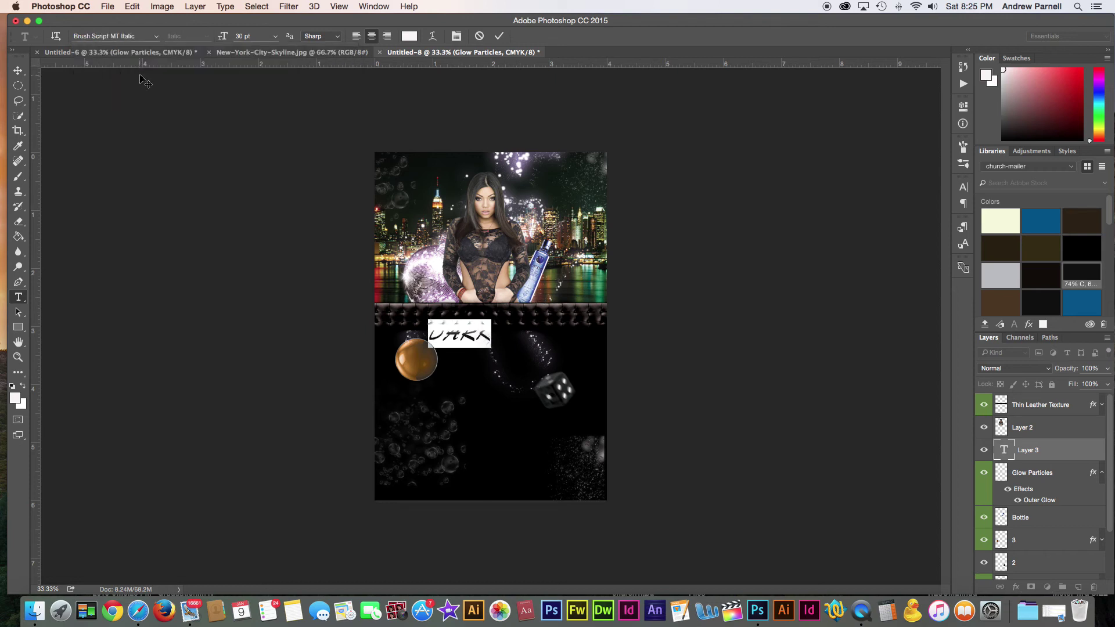
# Set the DARK text size to 60 pt and commit the text
pyautogui.click(275, 37)
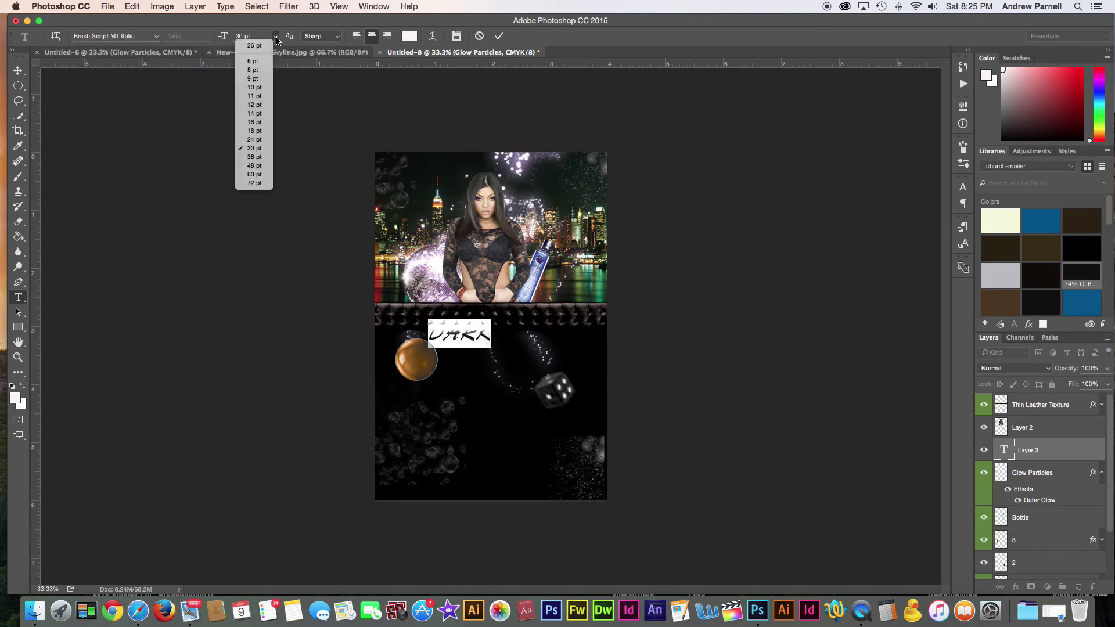
pyautogui.click(258, 184)
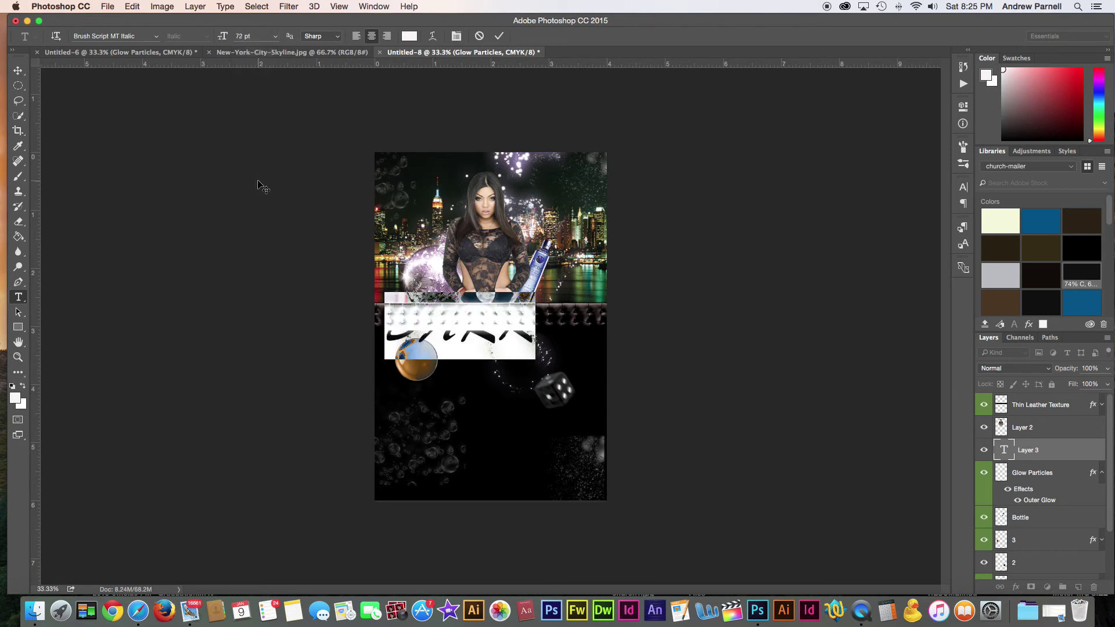
pyautogui.click(275, 36)
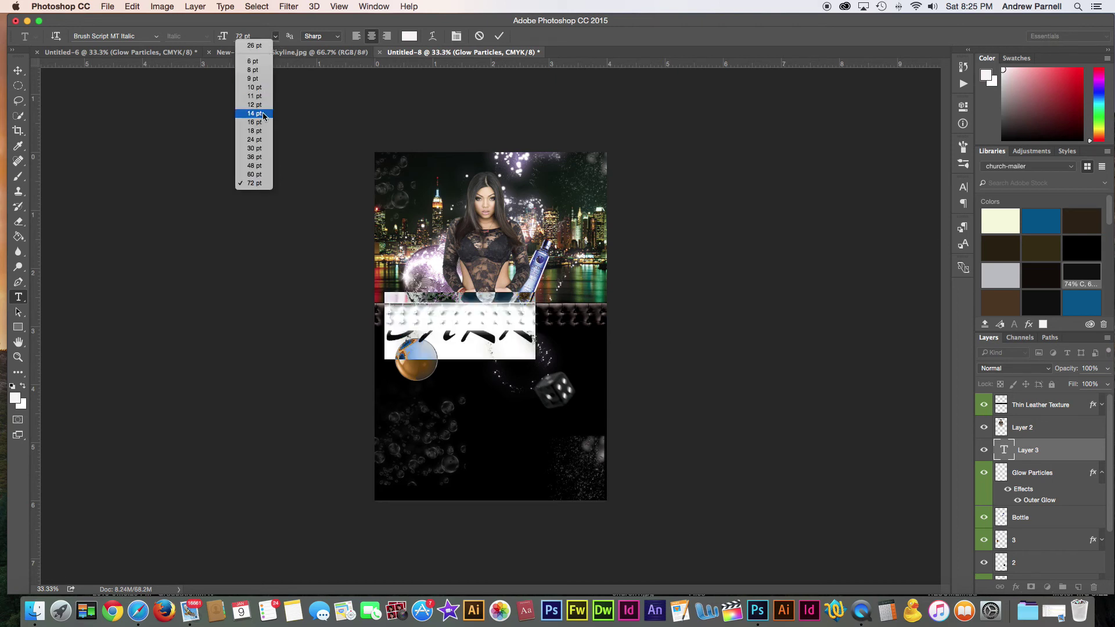
pyautogui.click(257, 174)
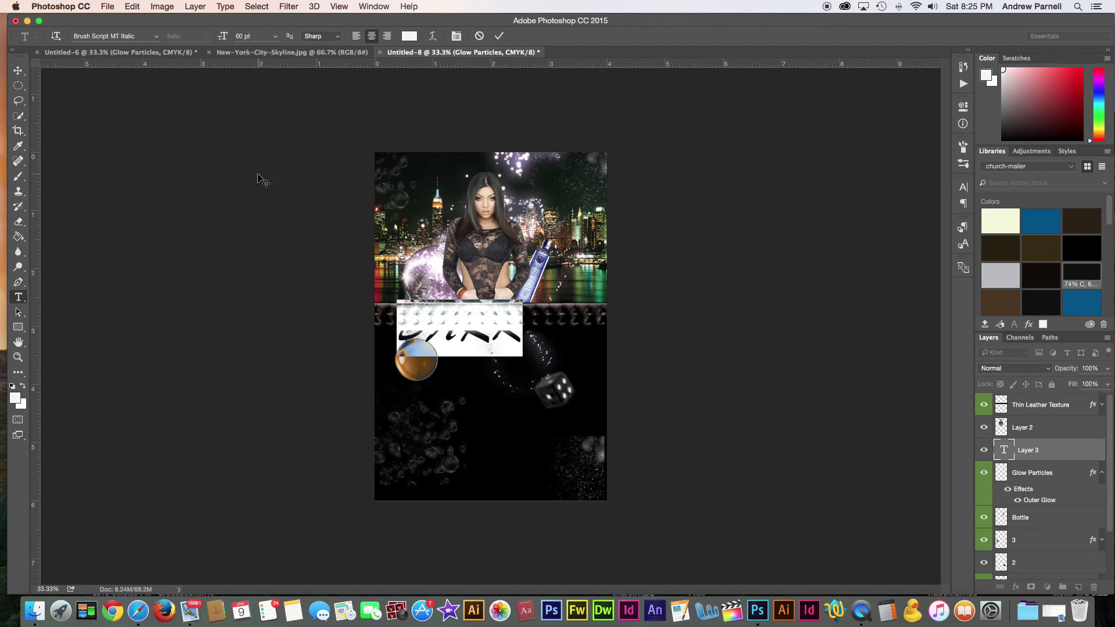
pyautogui.click(18, 72)
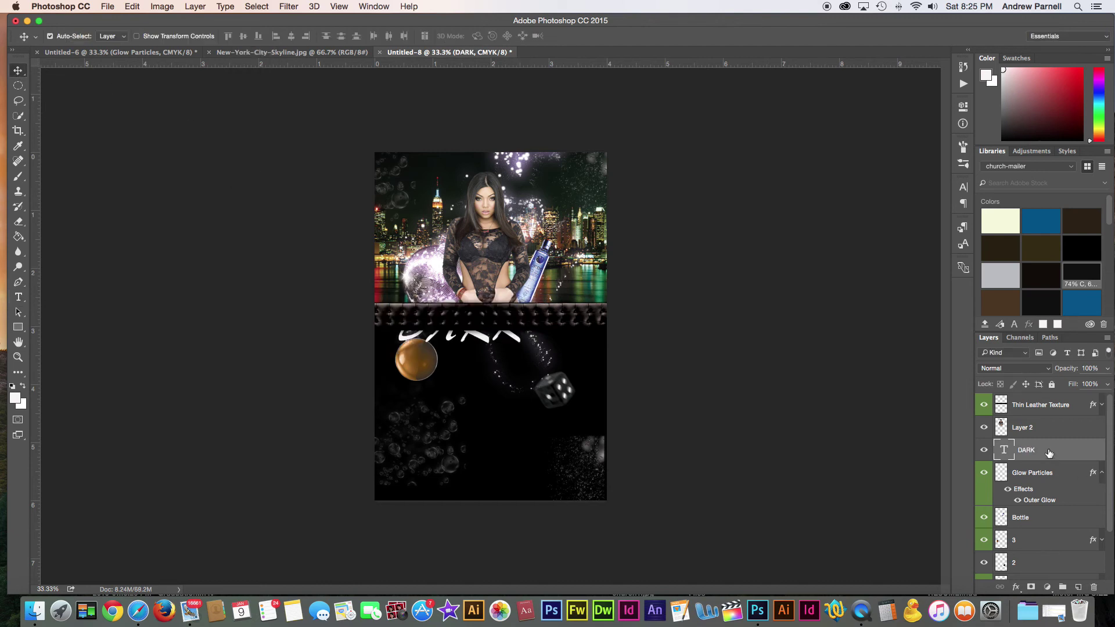
# Move the DARK layer to the top of the stack and centre it below the leather band
pyautogui.moveTo(1048, 451); pyautogui.dragTo(1039, 398)
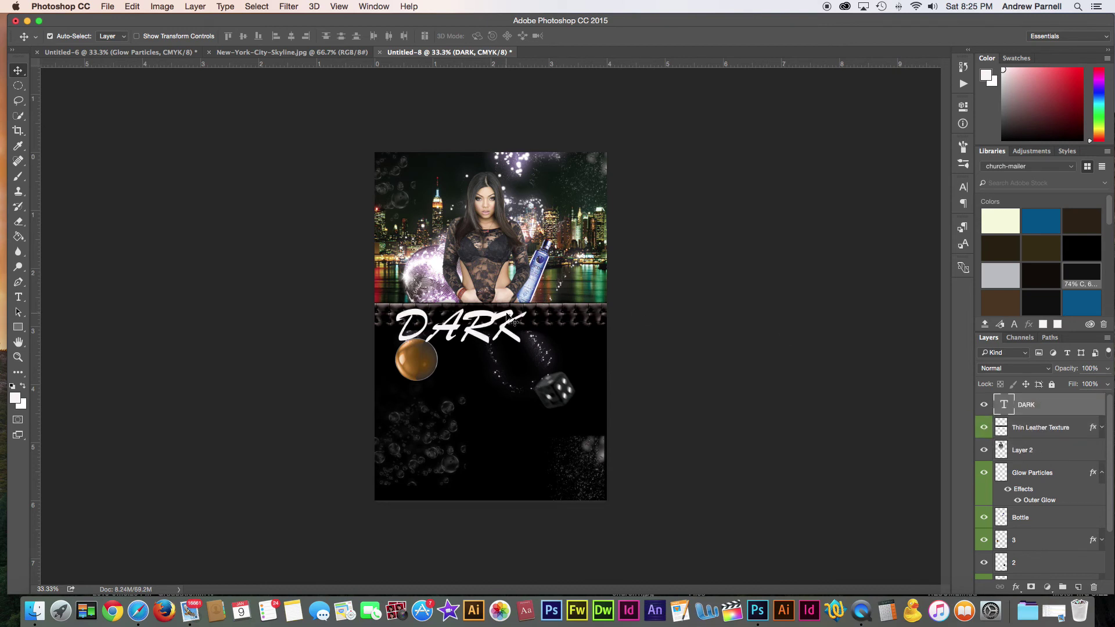
pyautogui.moveTo(507, 314); pyautogui.dragTo(536, 312)
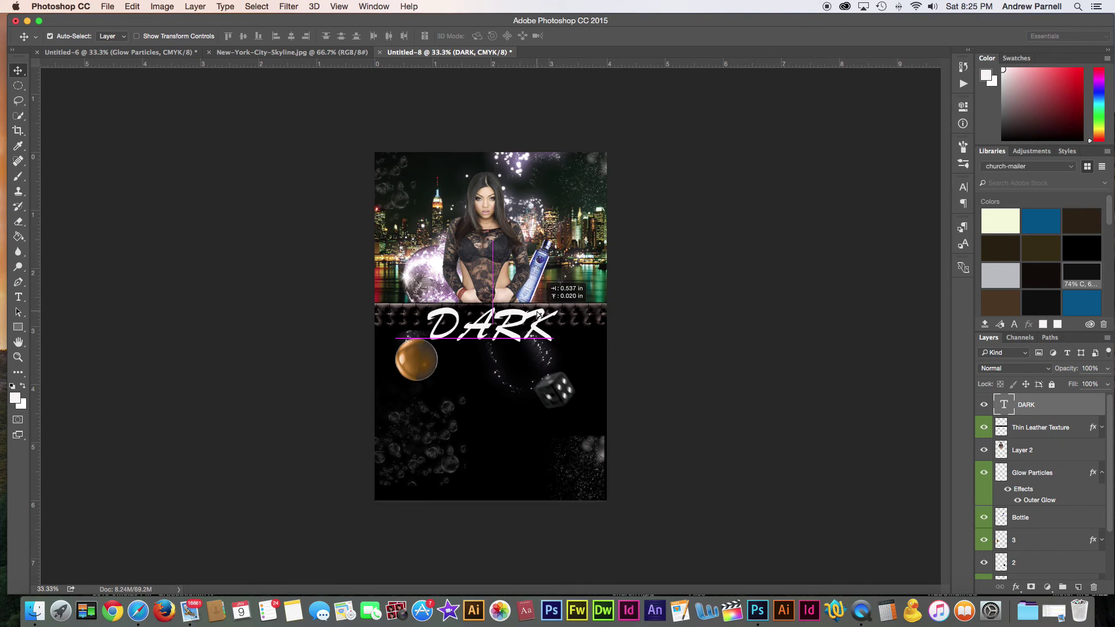
pyautogui.moveTo(536, 315); pyautogui.dragTo(538, 319)
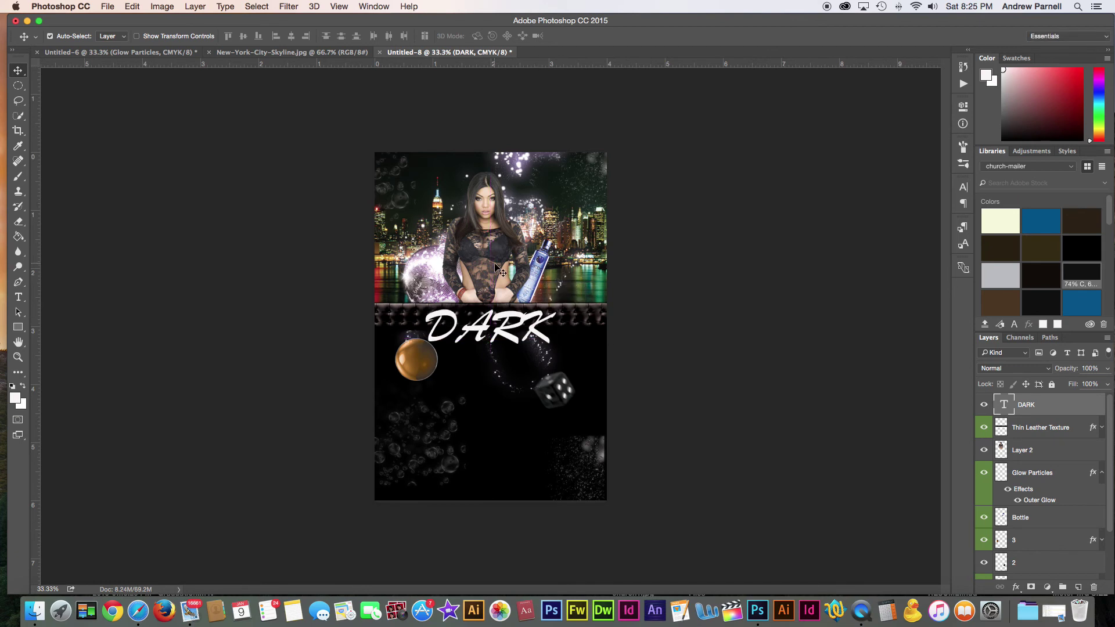
# Add a second text layer reading ROMANCE below DARK and select all its text
pyautogui.click(19, 298)
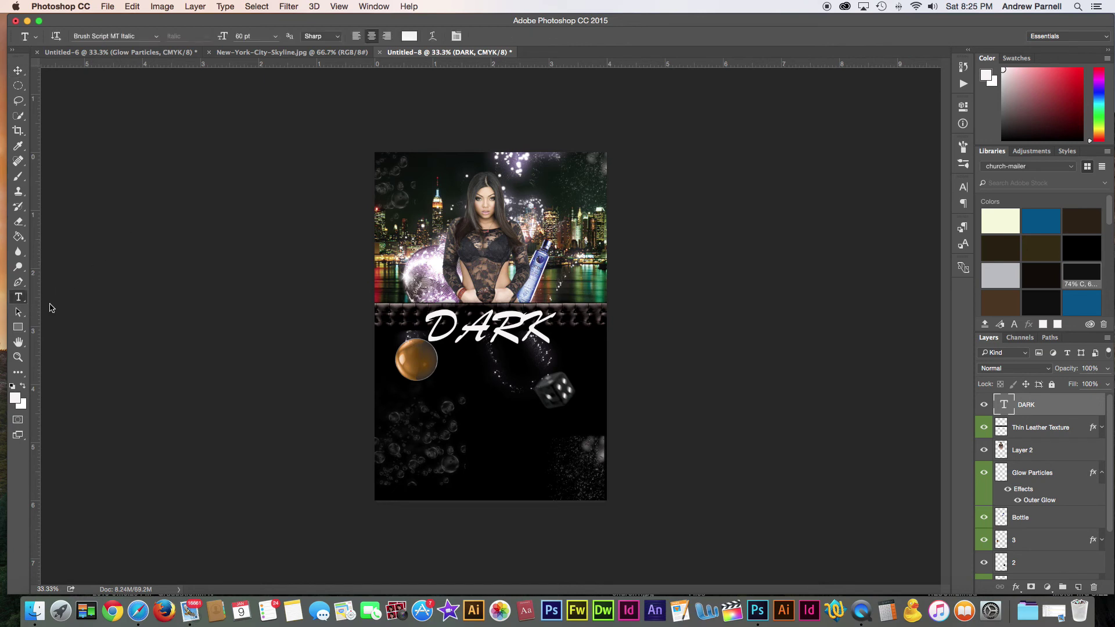
pyautogui.click(459, 385)
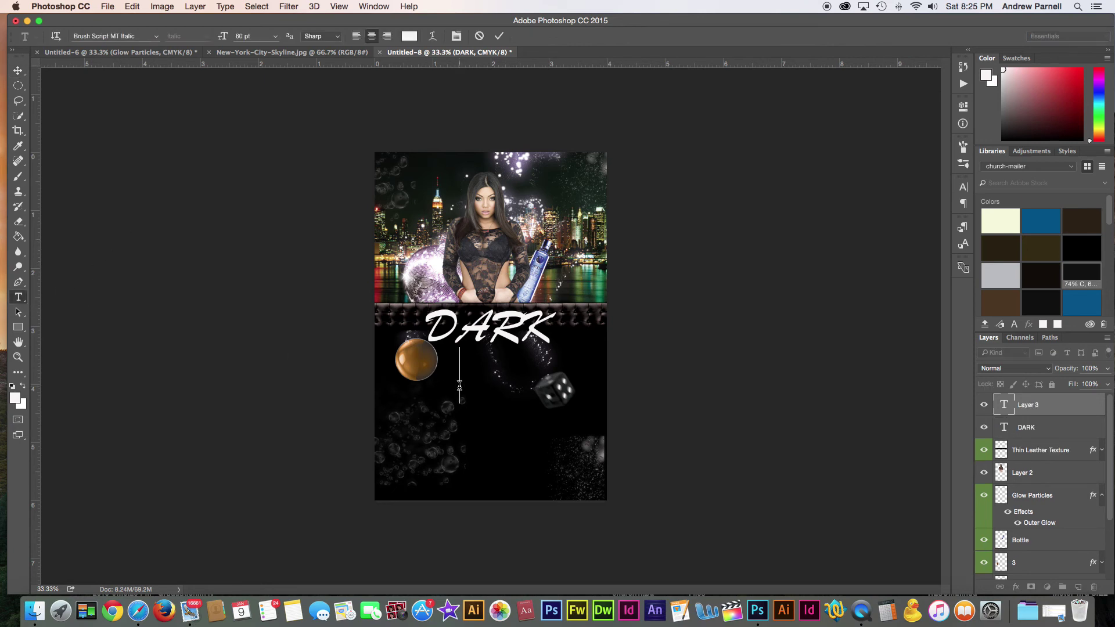
pyautogui.write('R')
pyautogui.write('OMANCE')
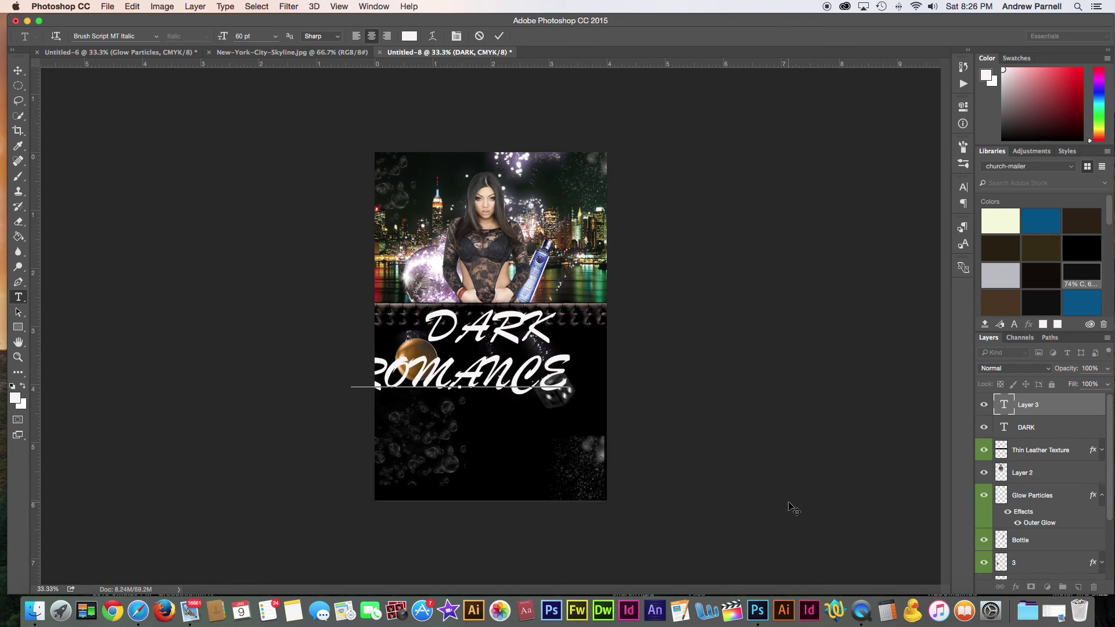
pyautogui.press('super+a')
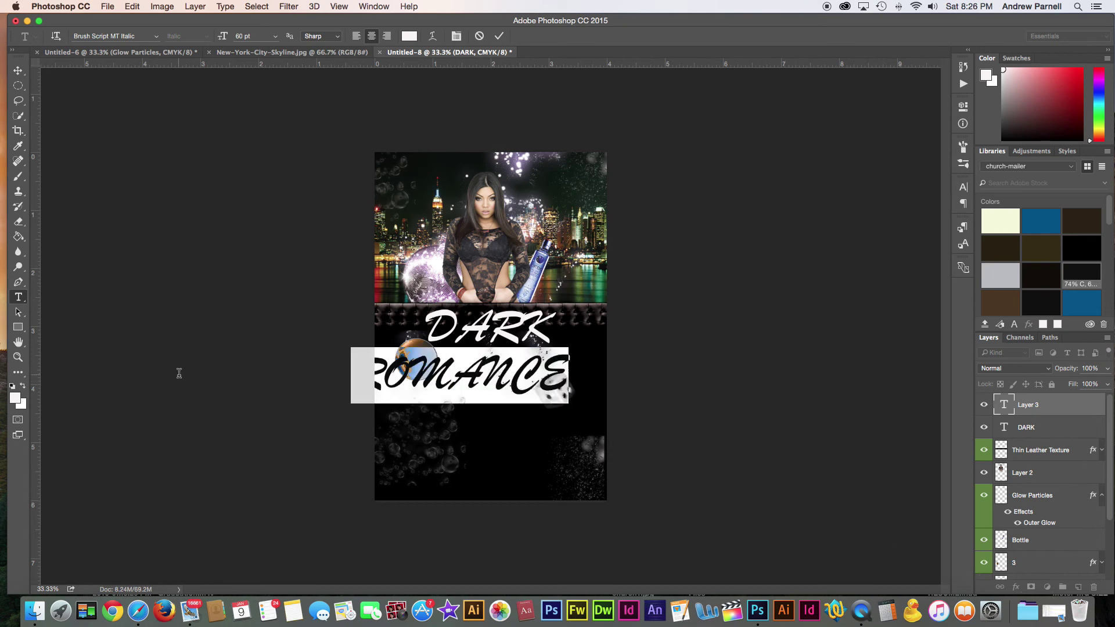
# Set the ROMANCE text's font to BigNoodleTitling Regular
pyautogui.click(156, 36)
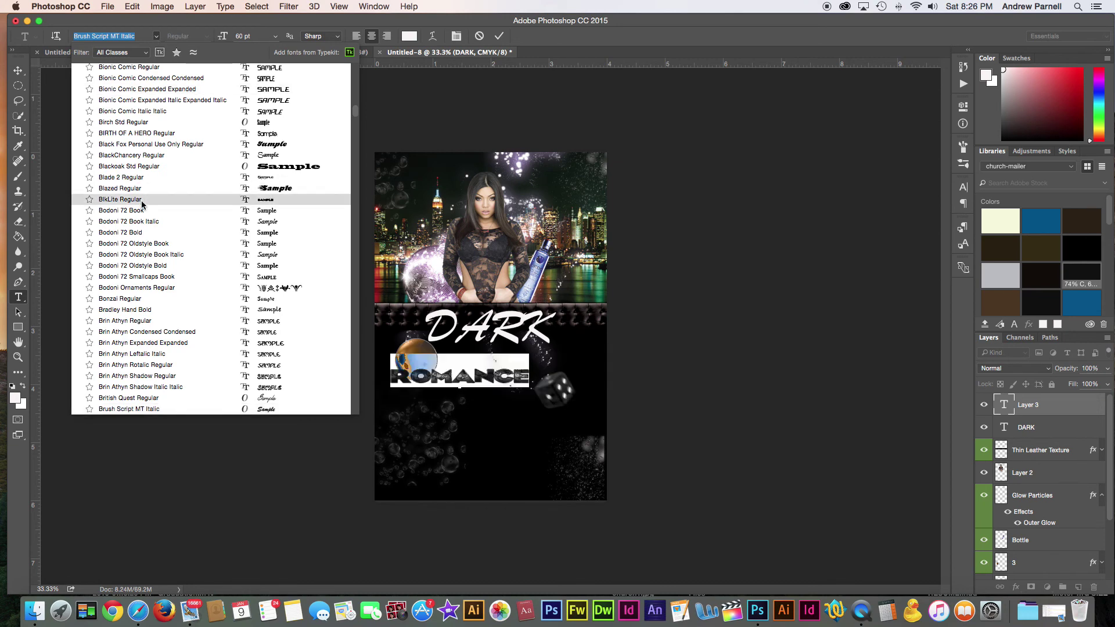
pyautogui.scroll(5, 142, 205)
pyautogui.scroll(3, 143, 204)
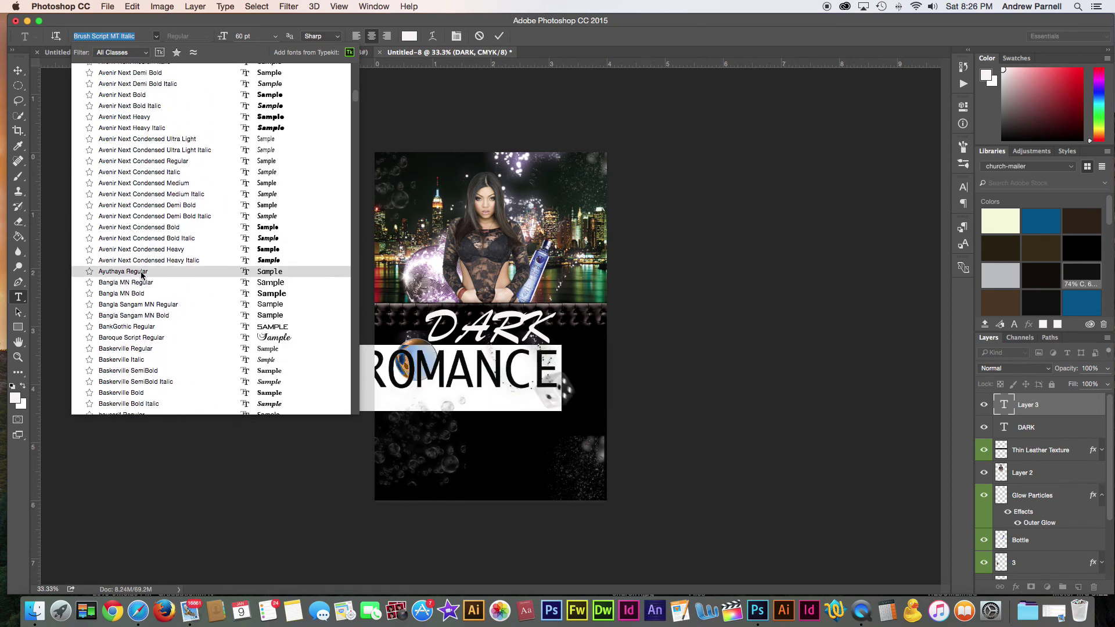
pyautogui.scroll(-5, 142, 273)
pyautogui.scroll(-2, 142, 273)
pyautogui.scroll(-4, 143, 273)
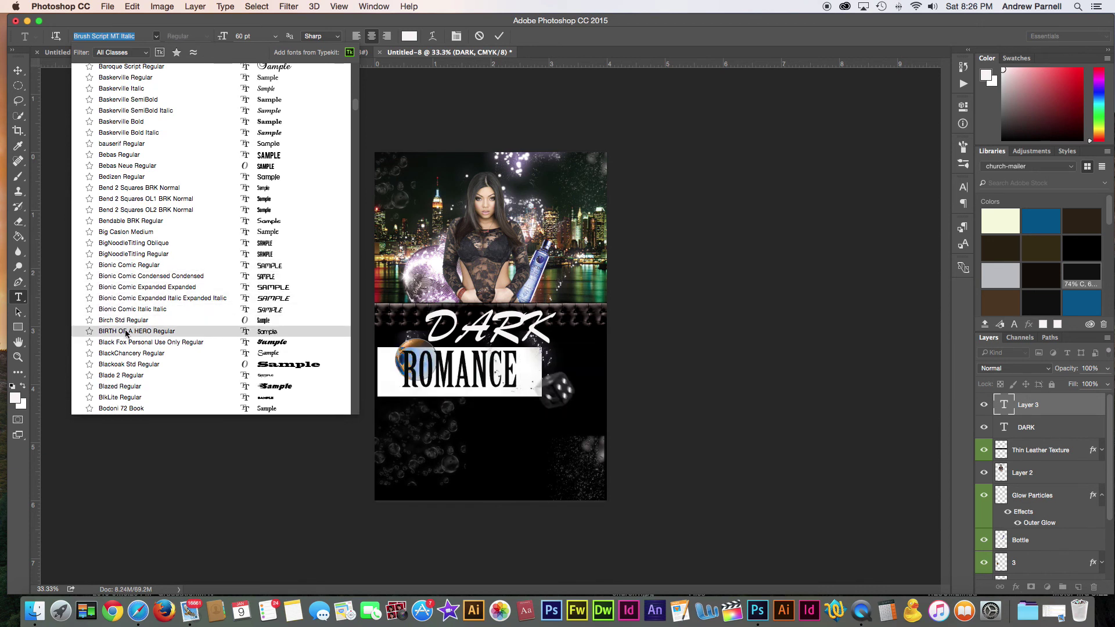
pyautogui.scroll(-2, 123, 371)
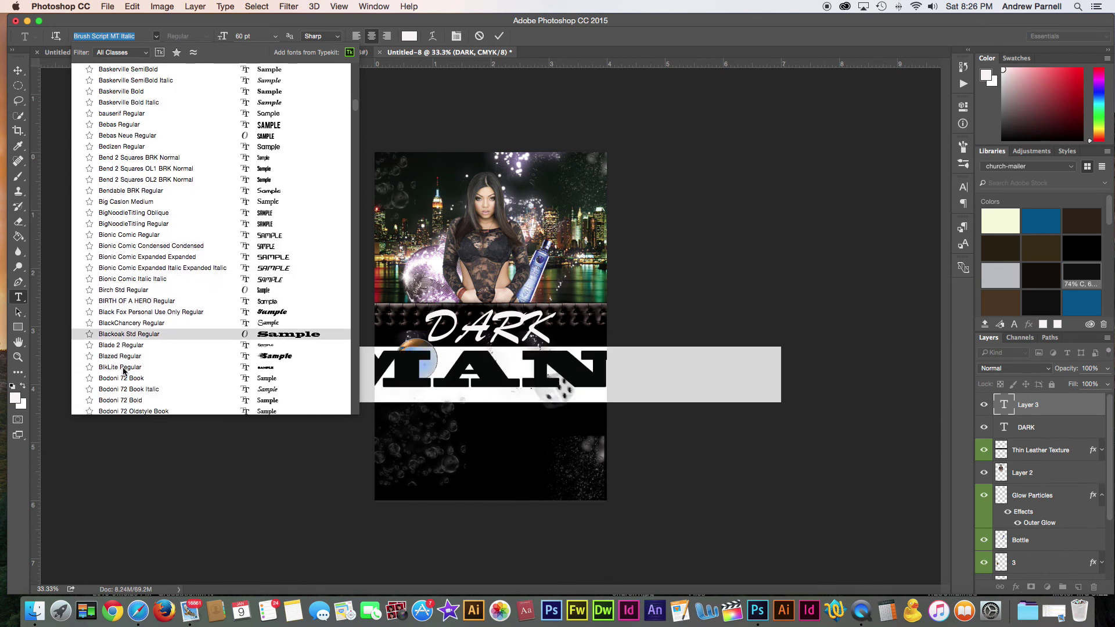
pyautogui.scroll(-3, 123, 372)
pyautogui.scroll(-1, 123, 372)
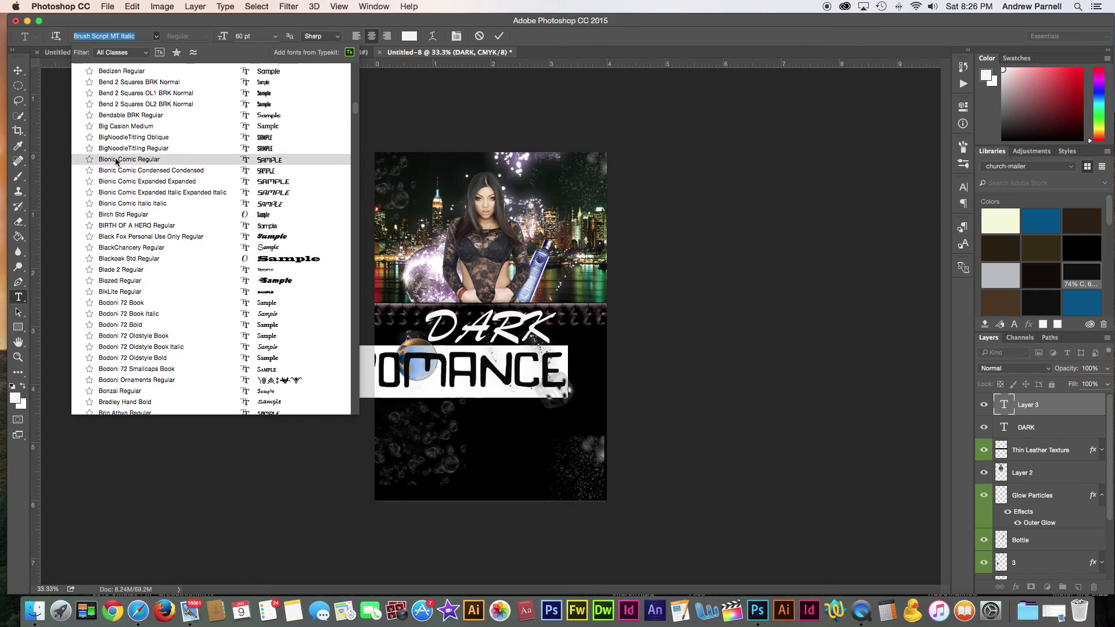
pyautogui.scroll(5, 116, 162)
pyautogui.scroll(2, 116, 162)
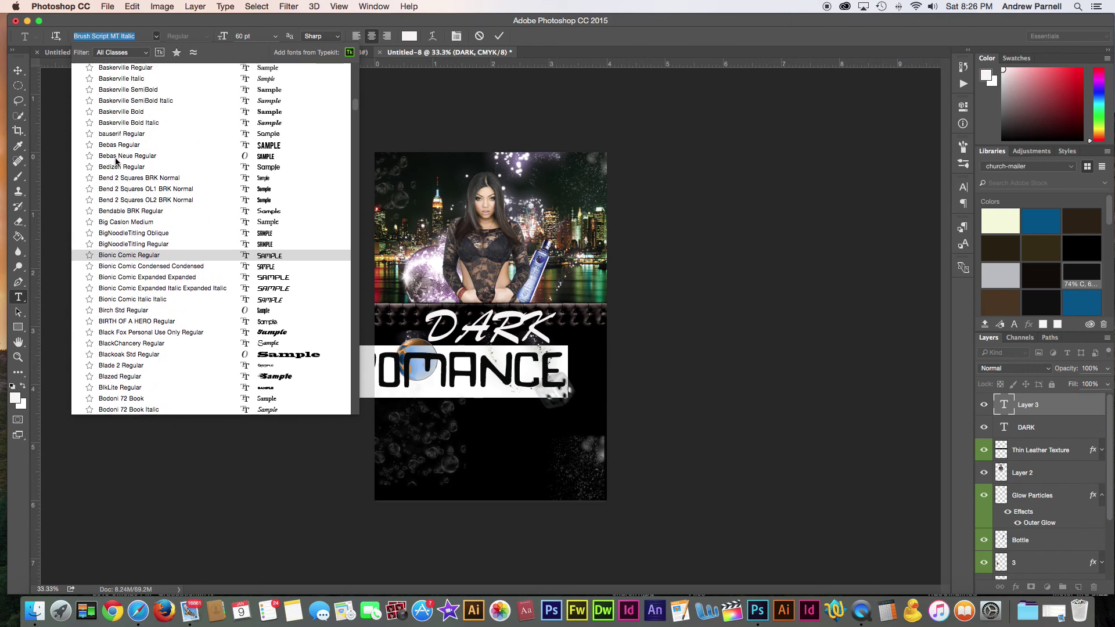
pyautogui.scroll(-2, 116, 161)
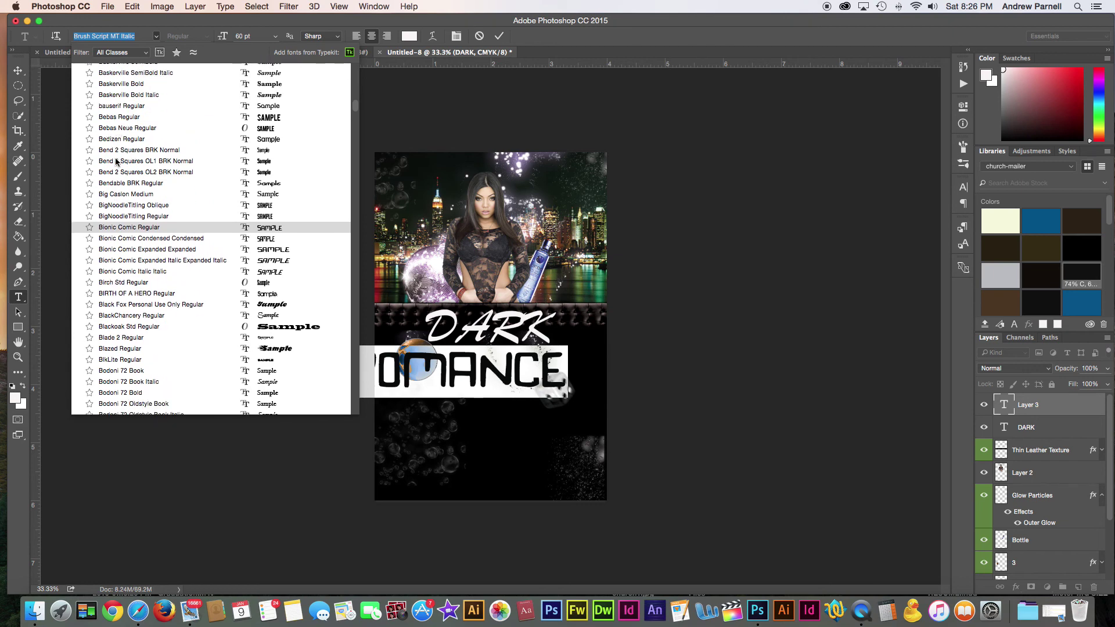
pyautogui.press('BackSpace')
pyautogui.write('Bi')
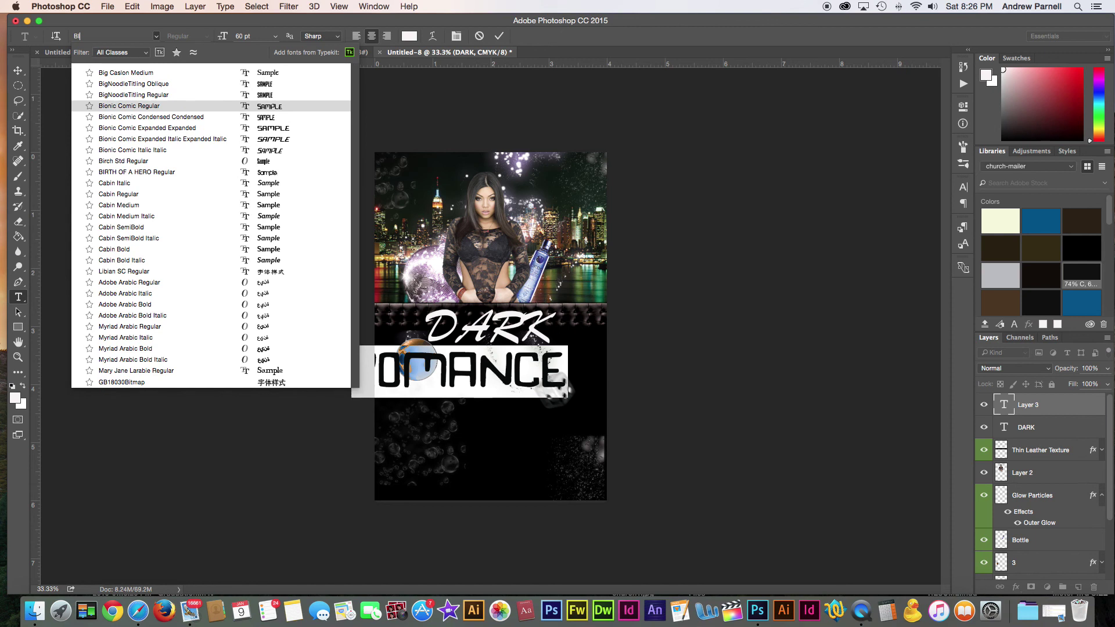
pyautogui.write('g')
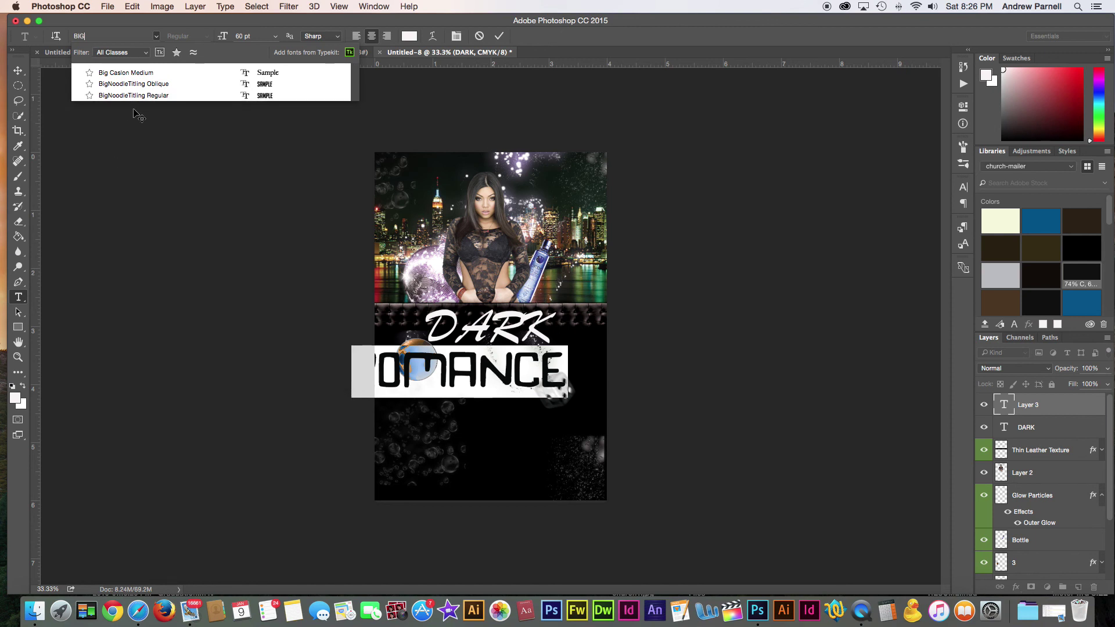
pyautogui.click(139, 96)
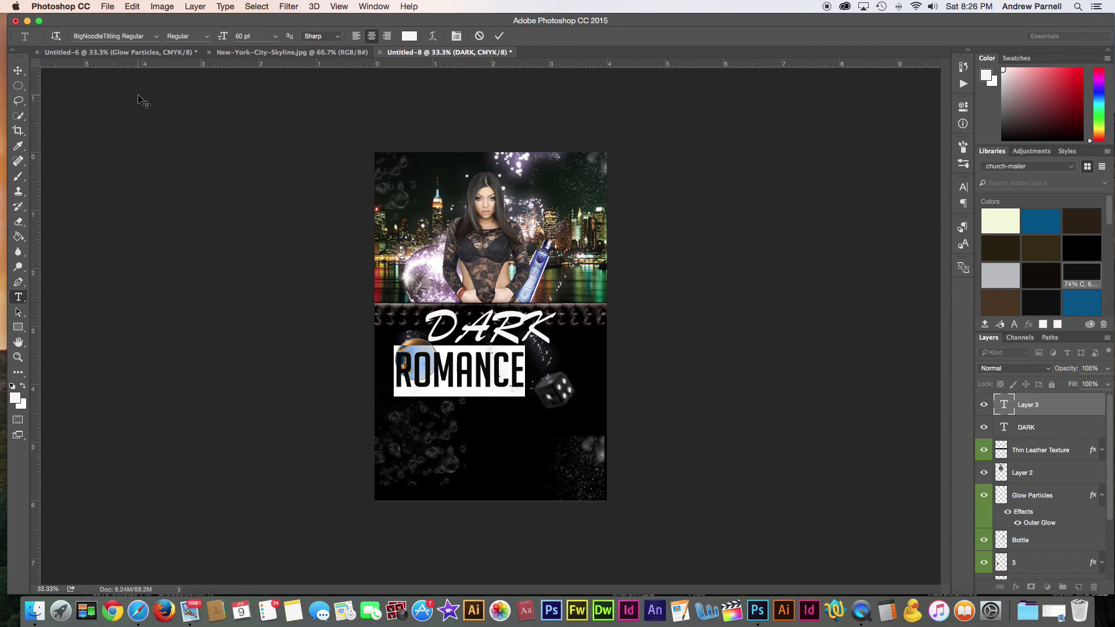
# Set ROMANCE to 72 pt and commit the text
pyautogui.click(274, 37)
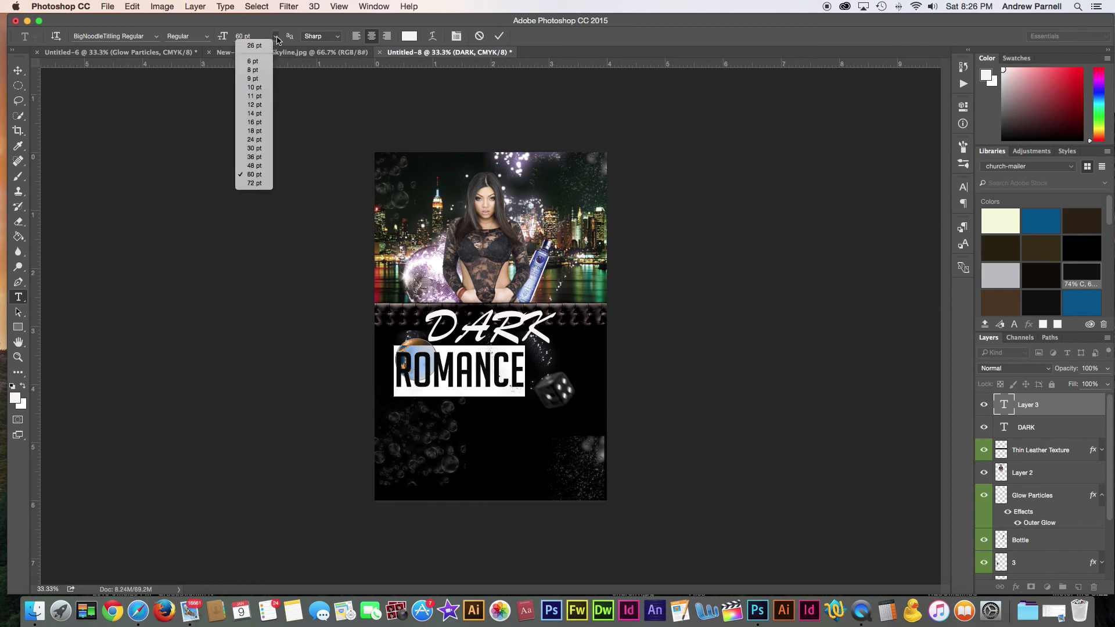
pyautogui.click(254, 183)
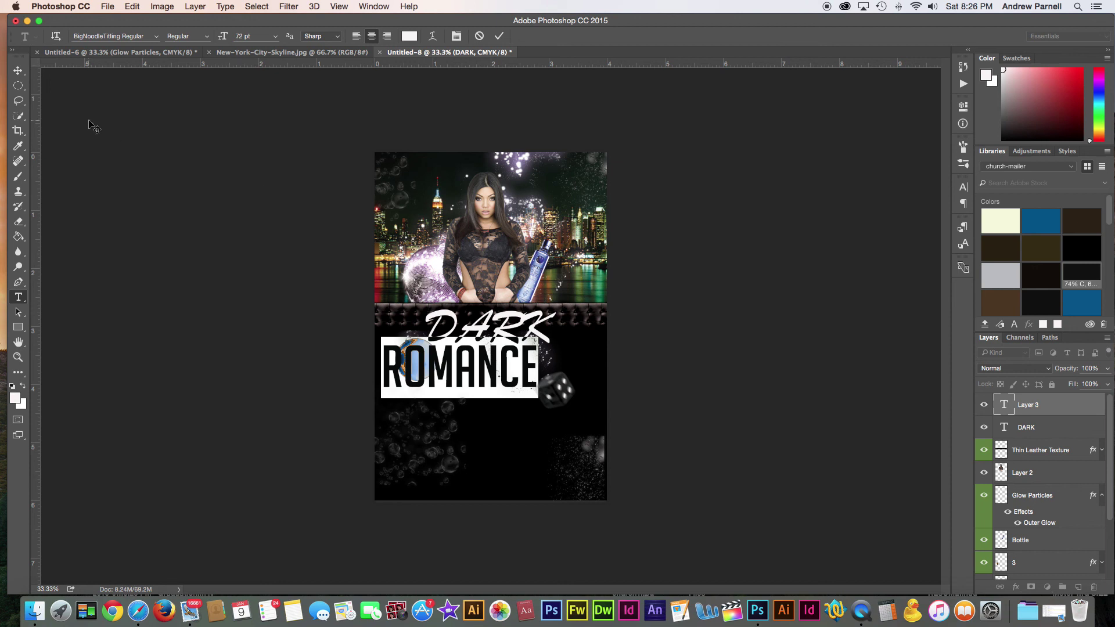
pyautogui.click(21, 74)
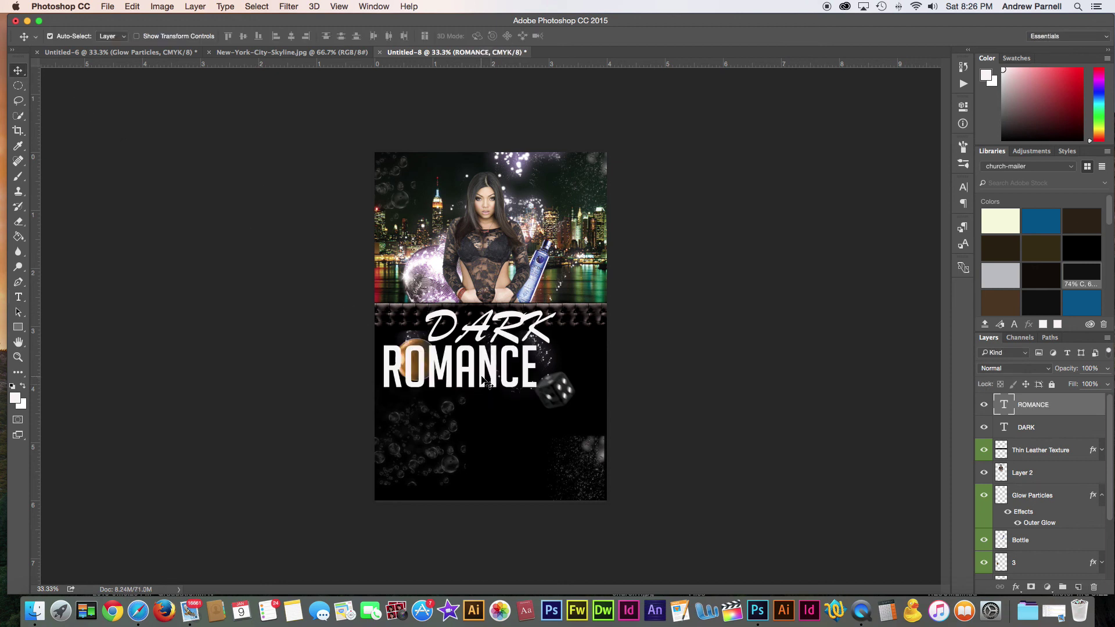
# Centre ROMANCE horizontally under DARK on the center guide
pyautogui.moveTo(482, 378); pyautogui.dragTo(513, 381)
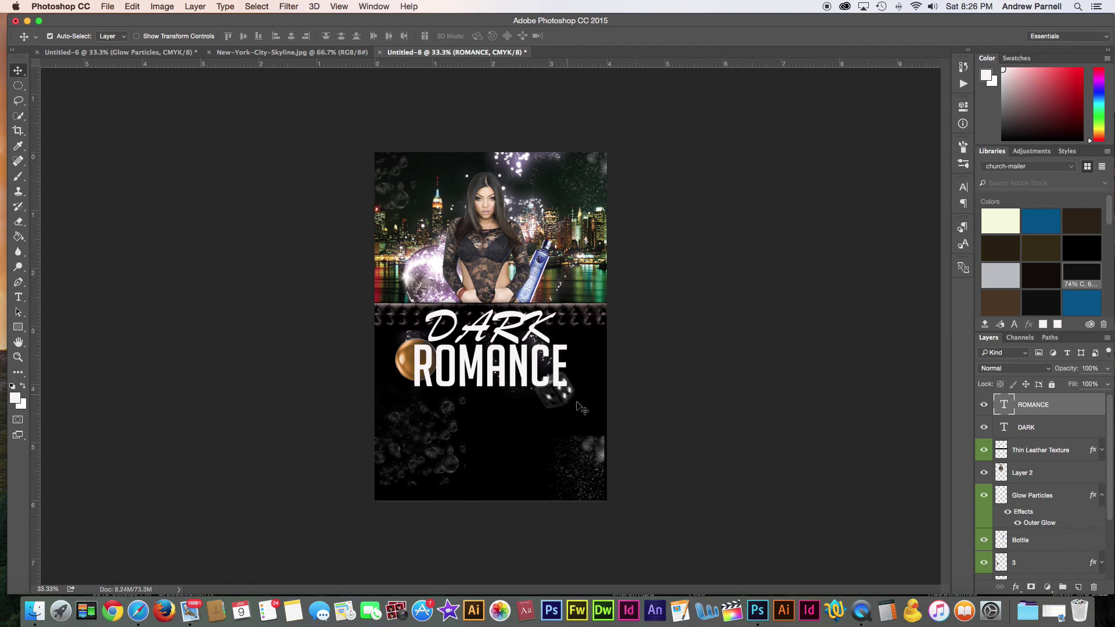
pyautogui.click(1017, 588)
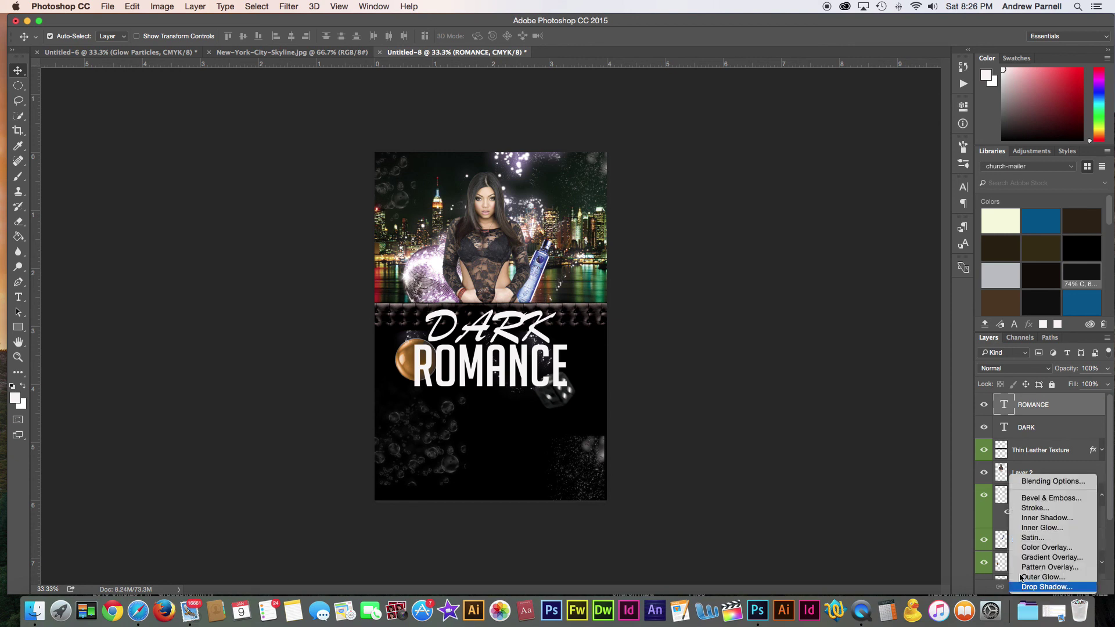
# Add a tan-to-white Gradient Overlay layer style to ROMANCE
pyautogui.click(1042, 485)
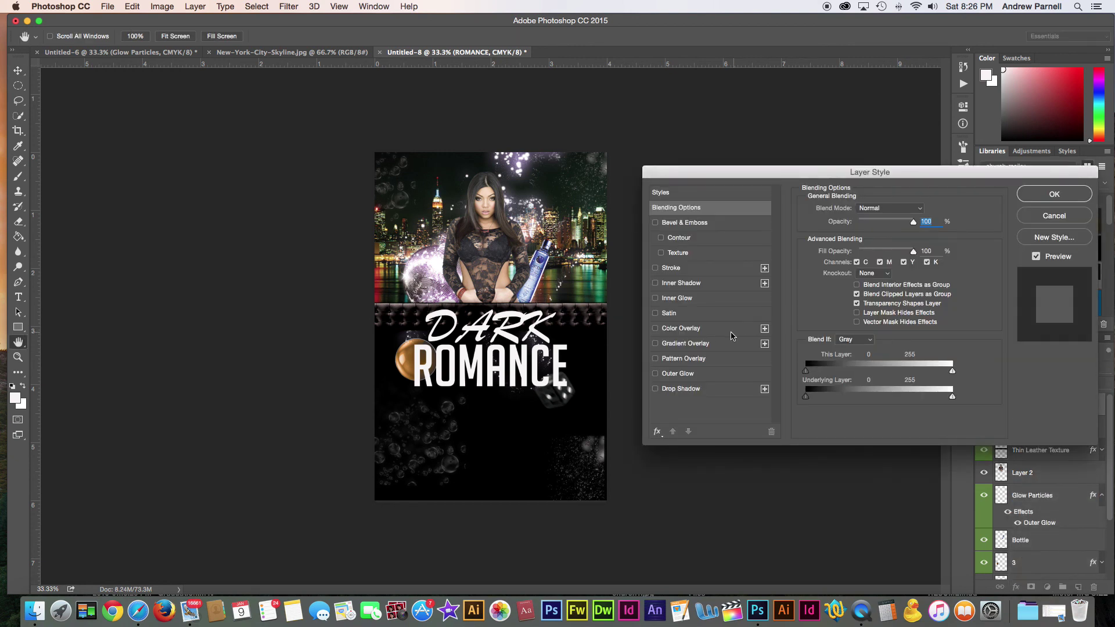
pyautogui.click(702, 343)
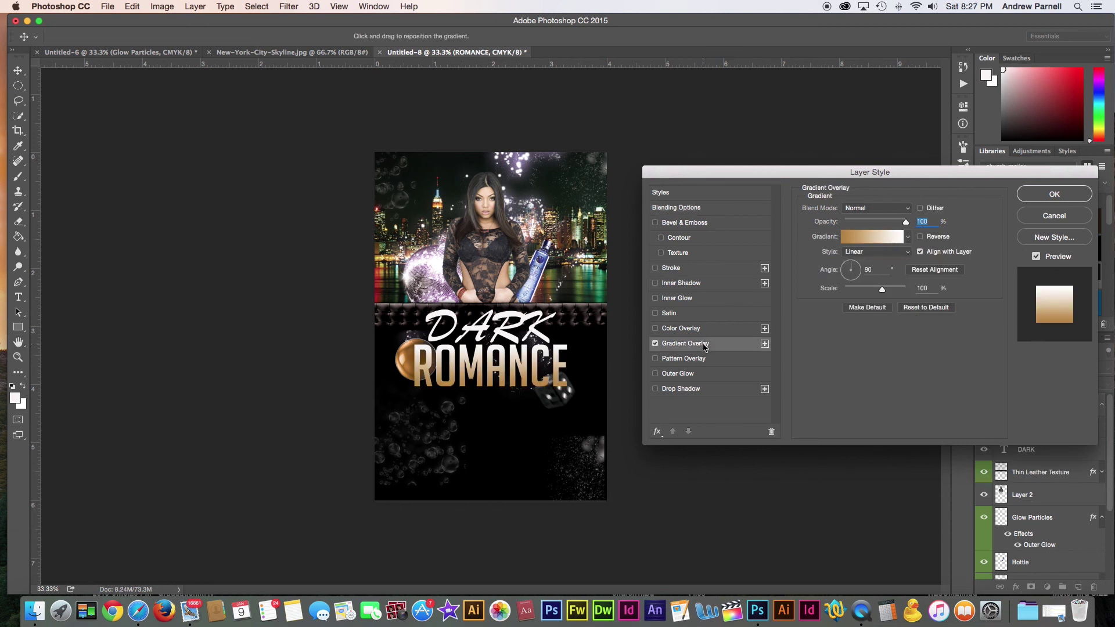
pyautogui.click(865, 241)
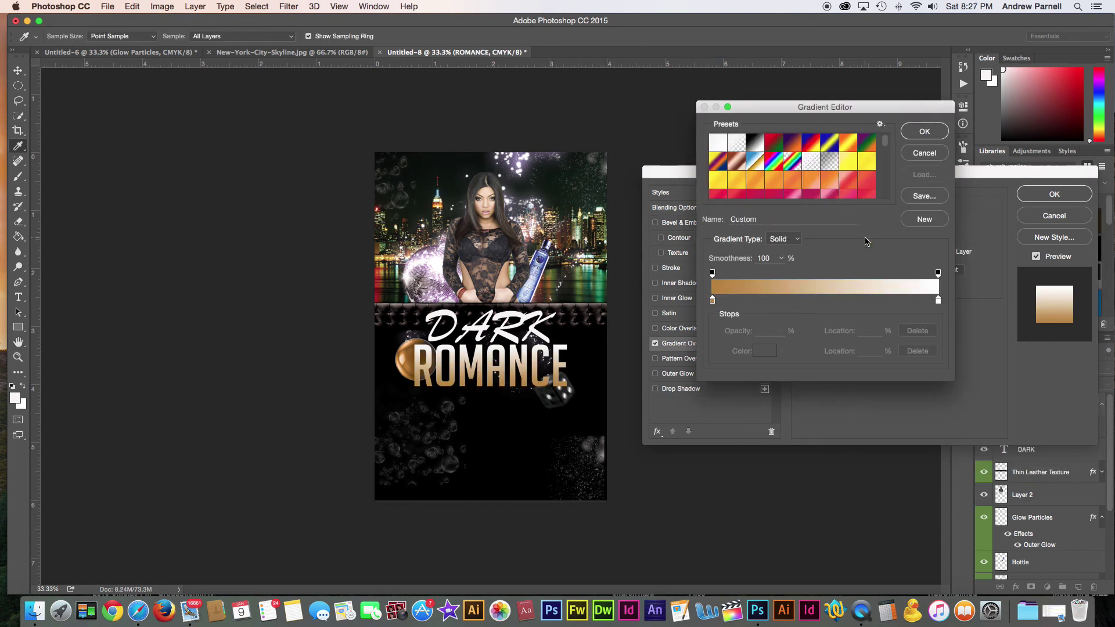
# Change the gradient's starting colour stop to magenta #cc0ad3
pyautogui.click(713, 300)
pyautogui.click(765, 351)
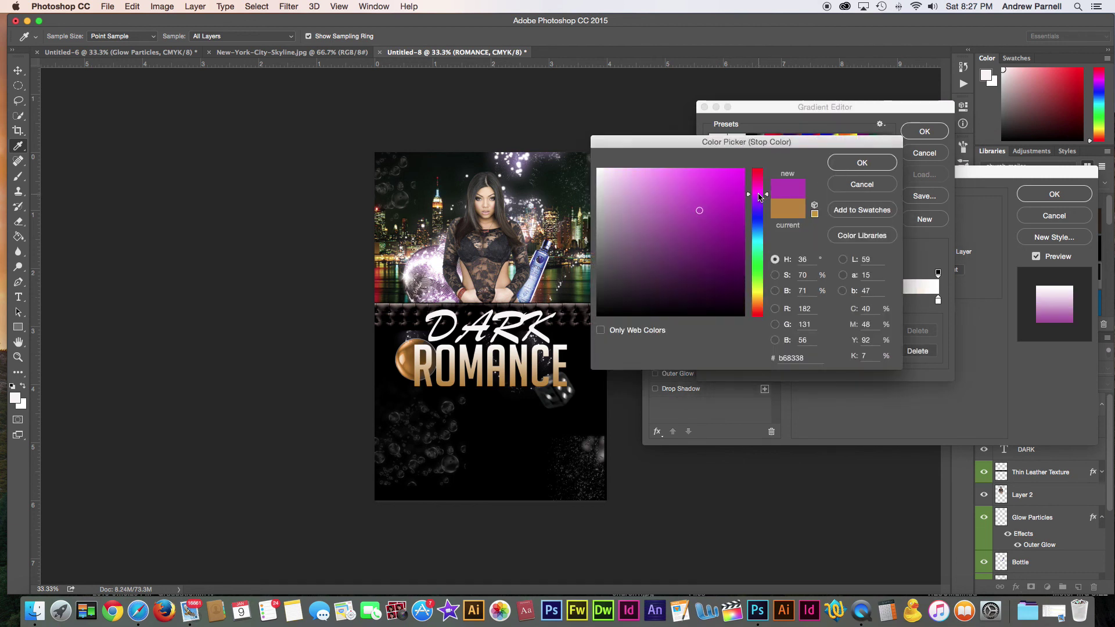
pyautogui.click(758, 195)
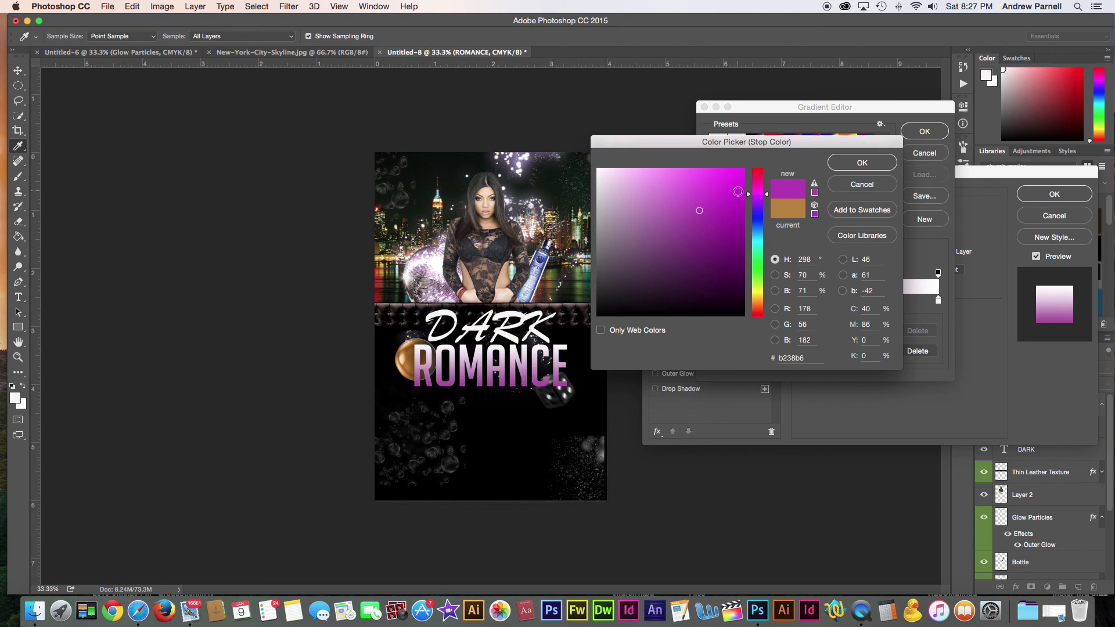
pyautogui.click(735, 194)
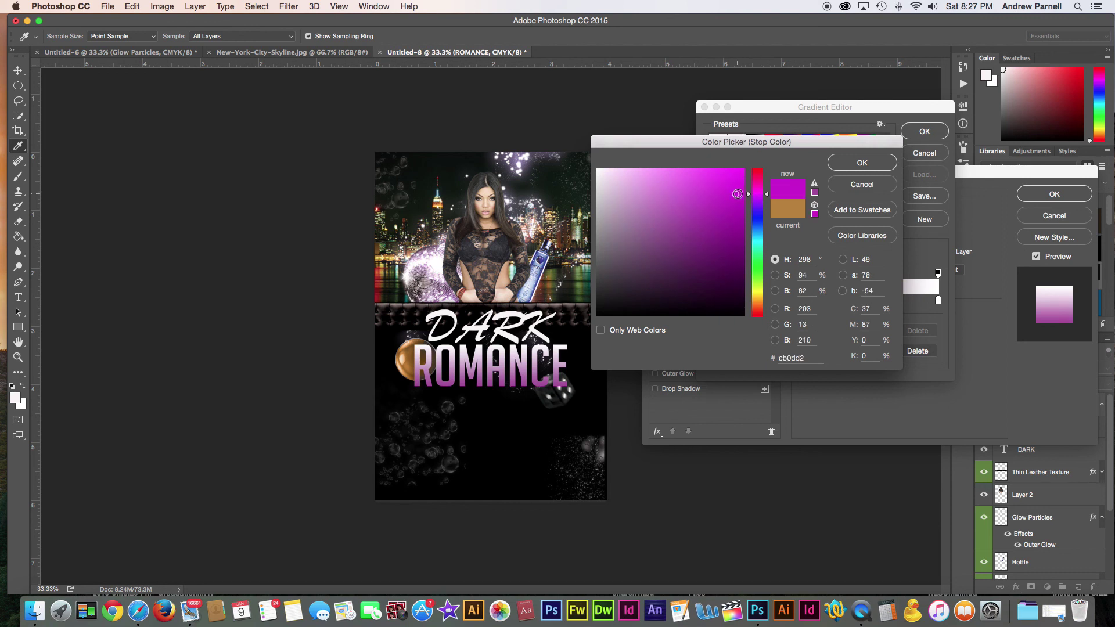
pyautogui.click(737, 193)
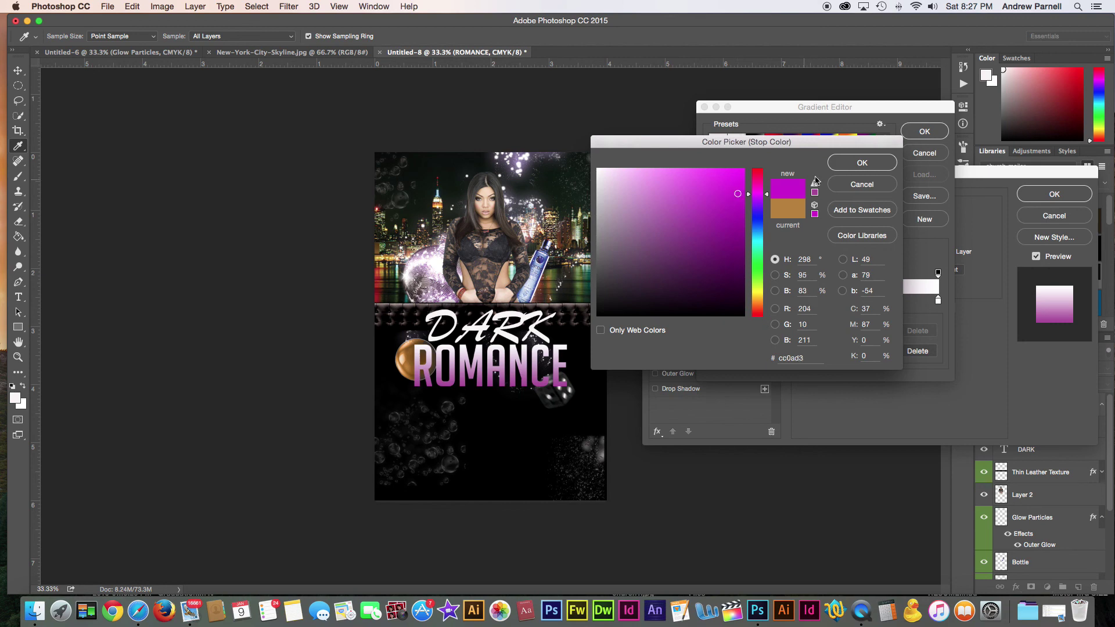